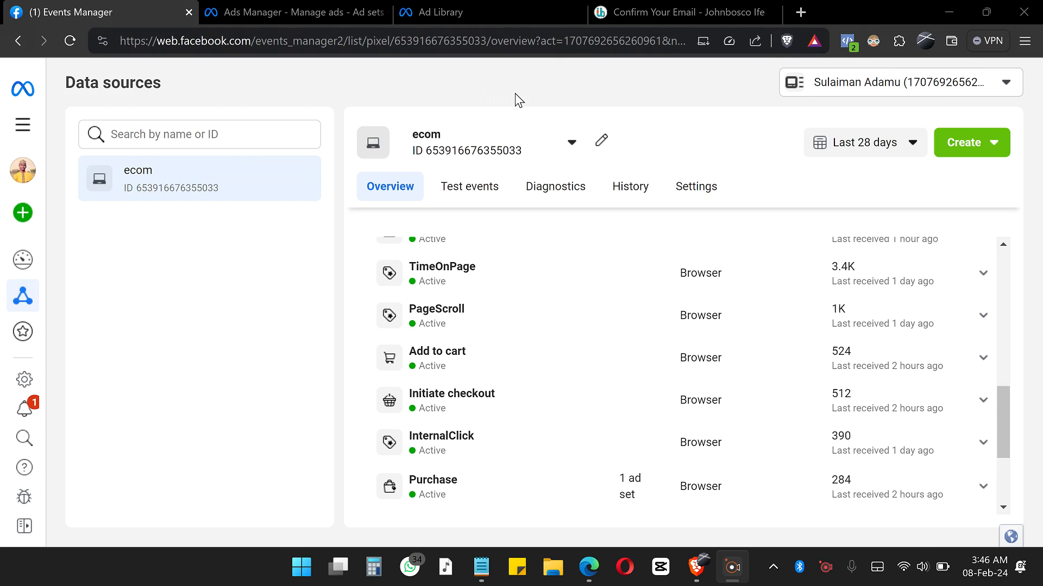
Step: Reload the optin-confirm thank-you page to check whether a Meta pixel fires on it
{"action": "left_click", "coordinate": [715, 15]}
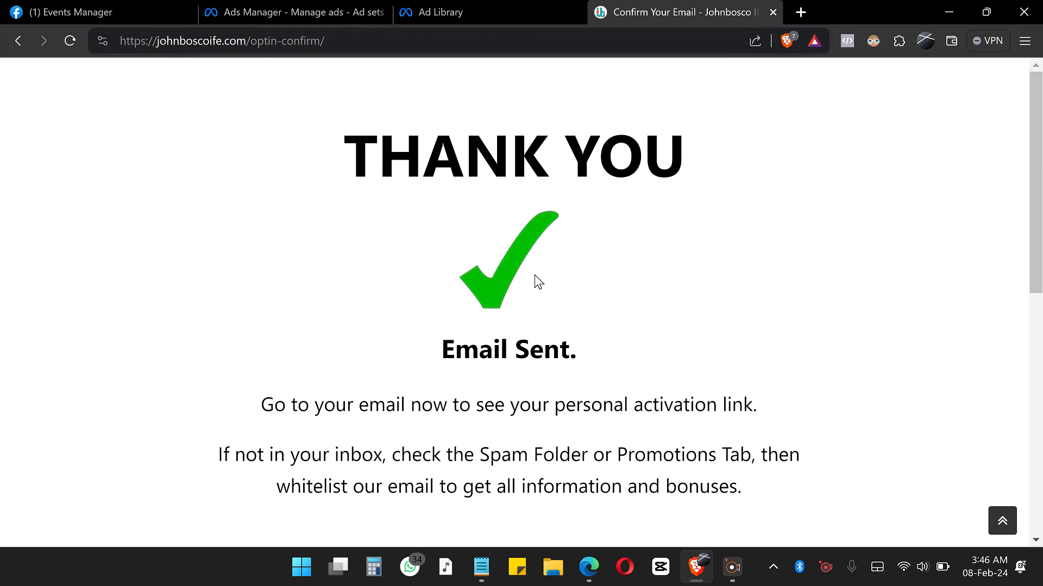
{"action": "left_click", "coordinate": [69, 44]}
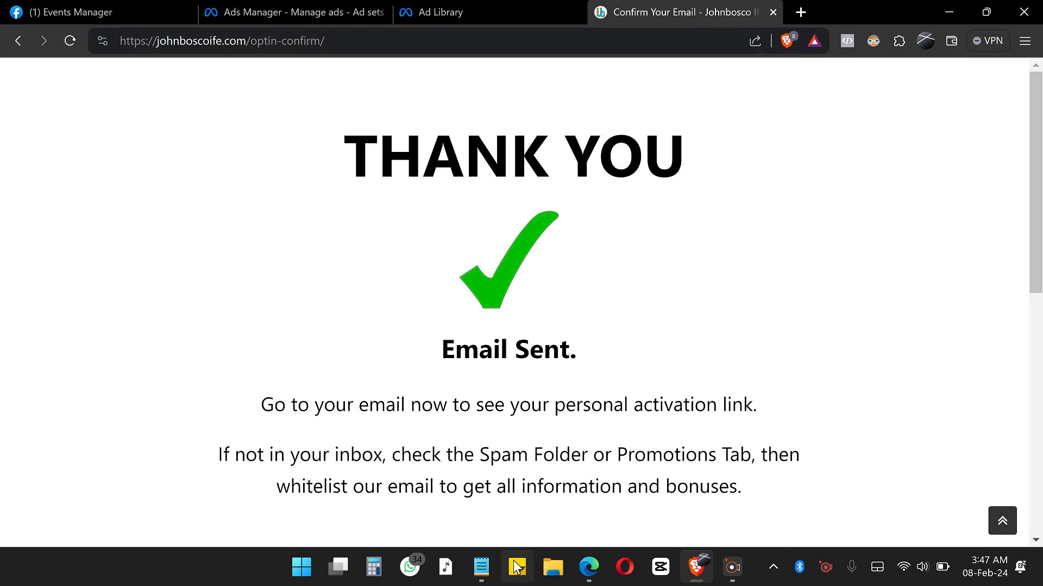
{"action": "left_click", "coordinate": [848, 571]}
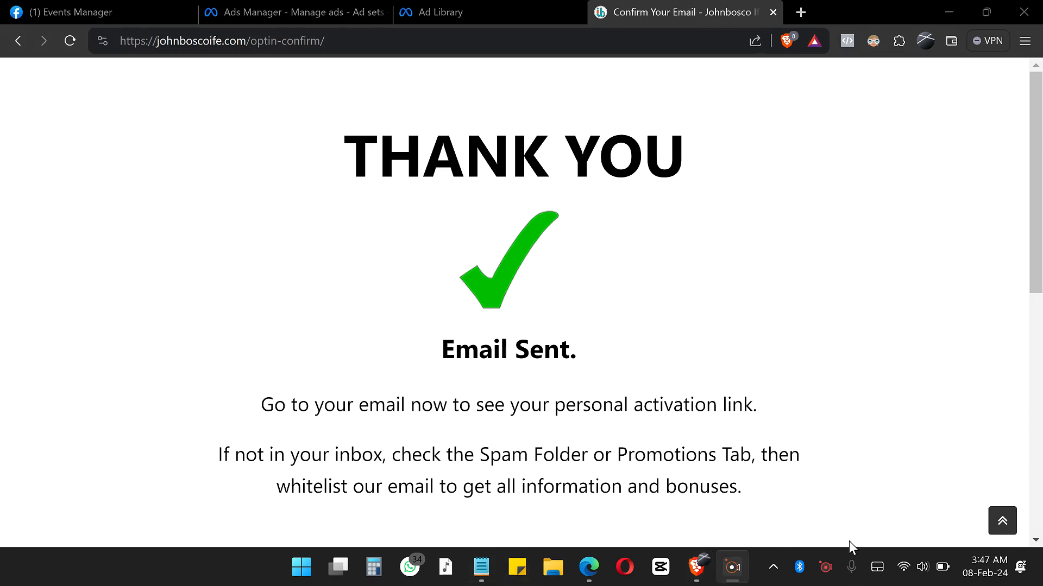
{"action": "mouse_move", "coordinate": [600, 569]}
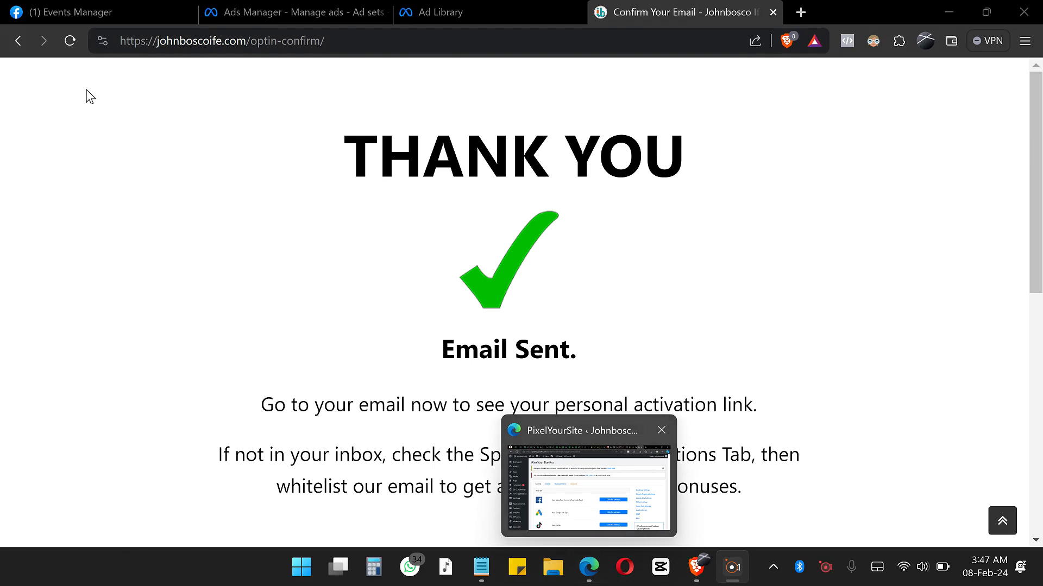
Step: Copy the ecom data source's pixel ID from Events Manager and switch to the PixelYourSite page in Edge
{"action": "left_click", "coordinate": [121, 18]}
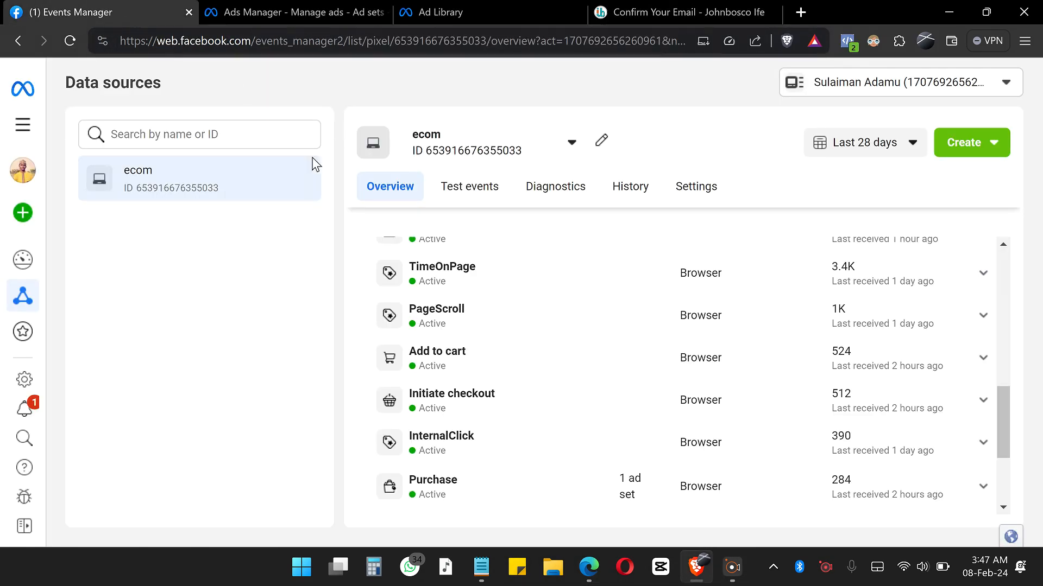
{"action": "left_click_drag", "start_coordinate": [233, 201], "coordinate": [139, 202]}
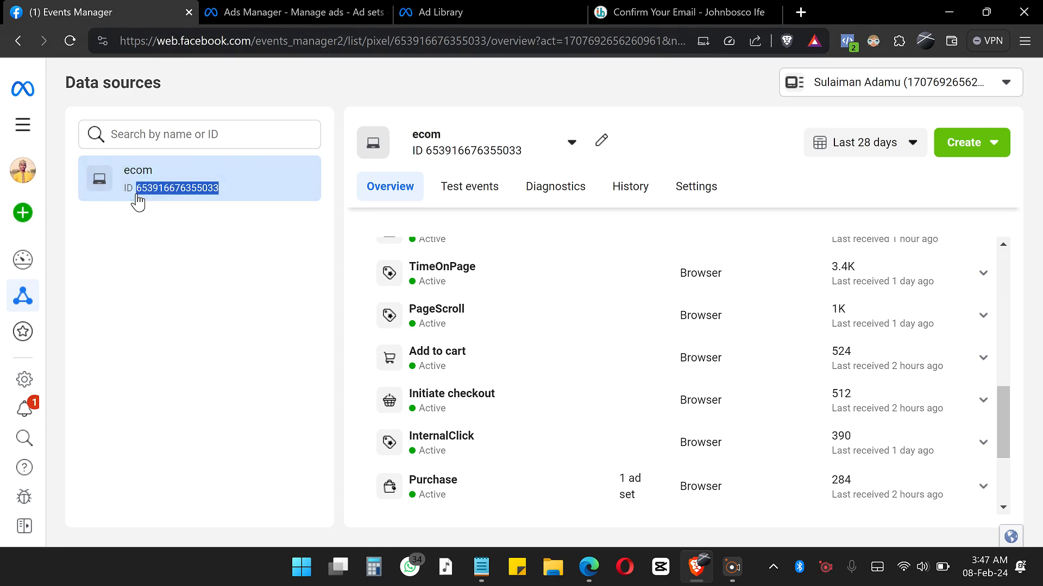
{"action": "left_click", "coordinate": [585, 574]}
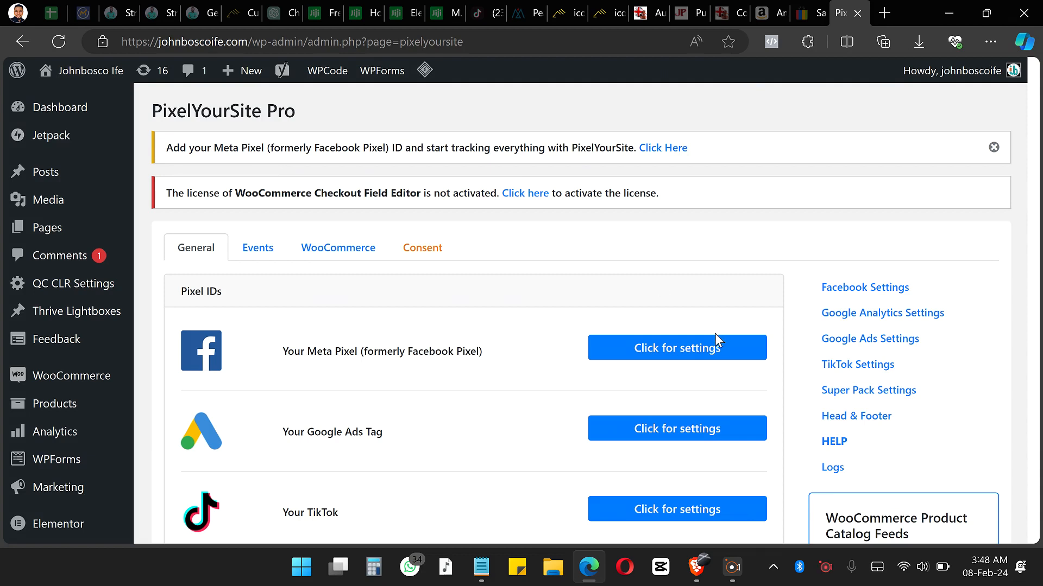
Step: Enter the copied ecom pixel ID as the Meta Pixel ID in PixelYourSite and save the settings
{"action": "left_click", "coordinate": [683, 350]}
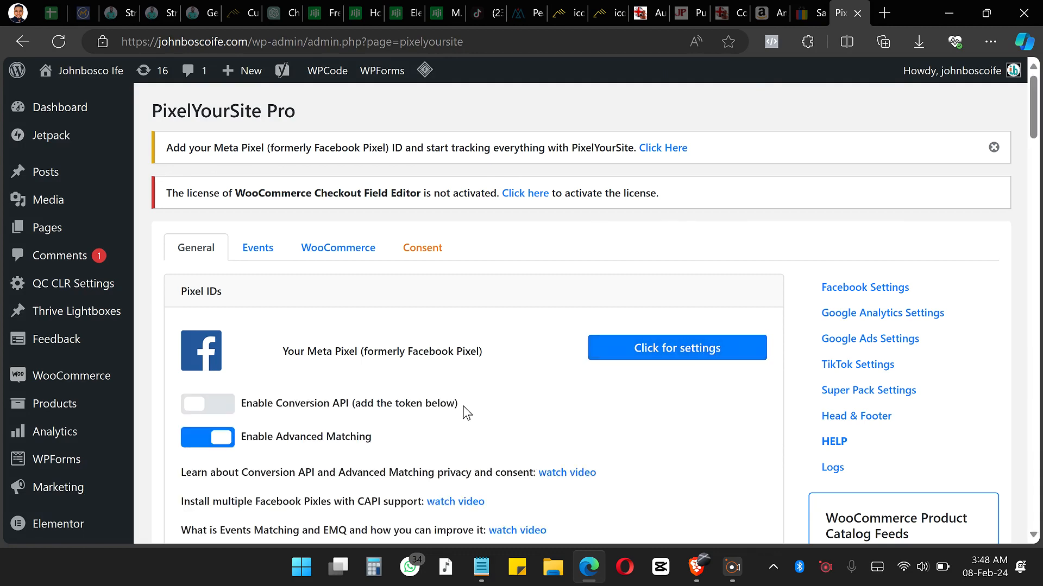
{"action": "scroll", "coordinate": [466, 413], "scroll_direction": "down", "scroll_amount": 4}
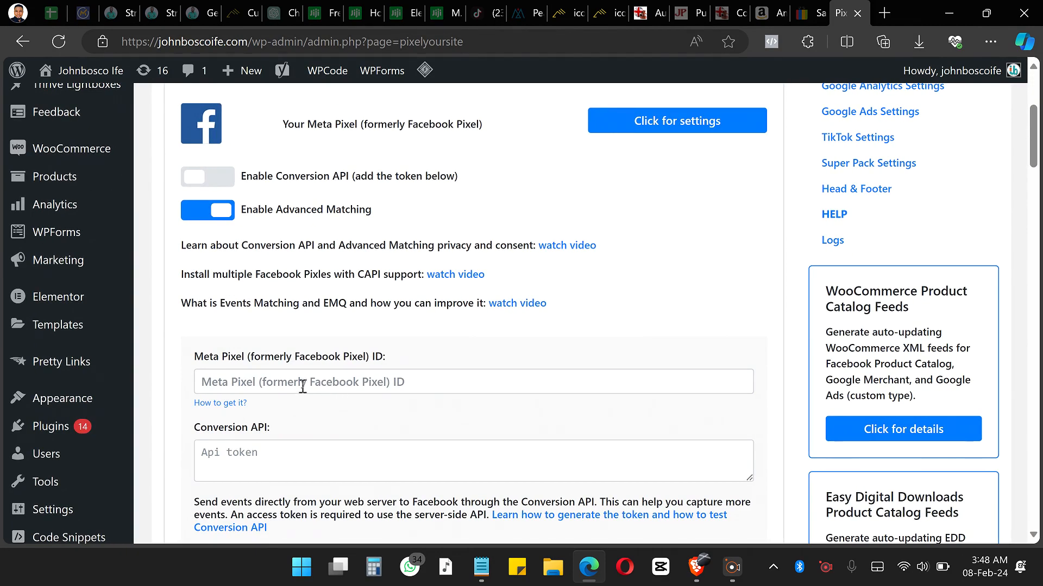
{"action": "left_click", "coordinate": [302, 383]}
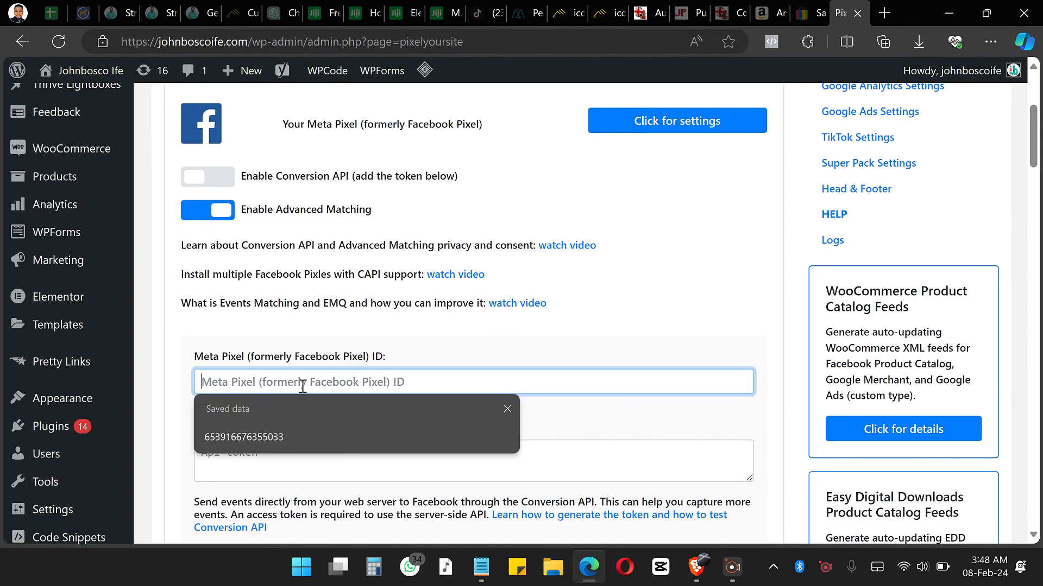
{"action": "key", "text": "Down"}
{"action": "key", "text": "Return"}
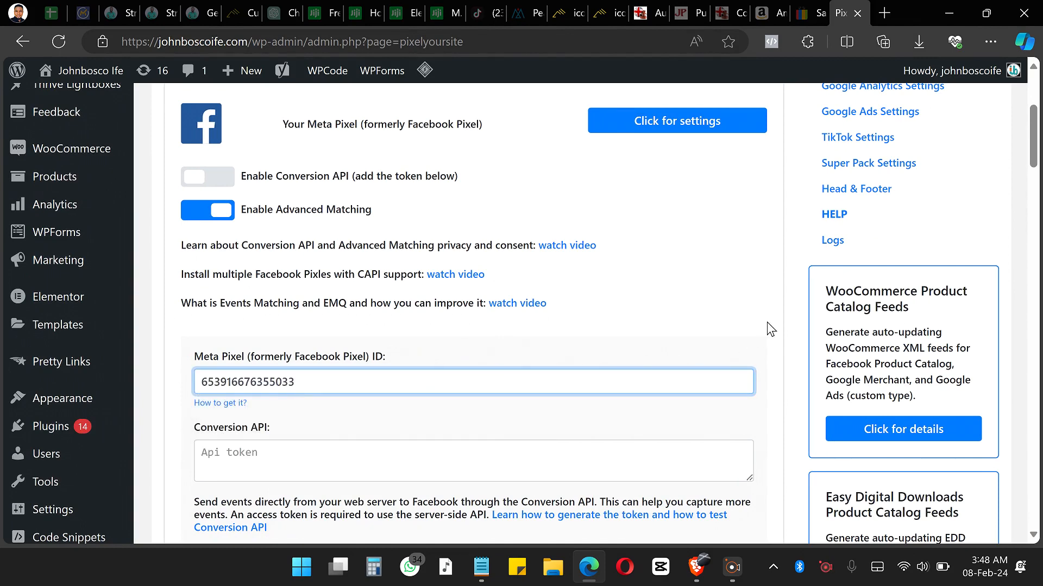
{"action": "scroll", "coordinate": [767, 322], "scroll_direction": "down", "scroll_amount": 15}
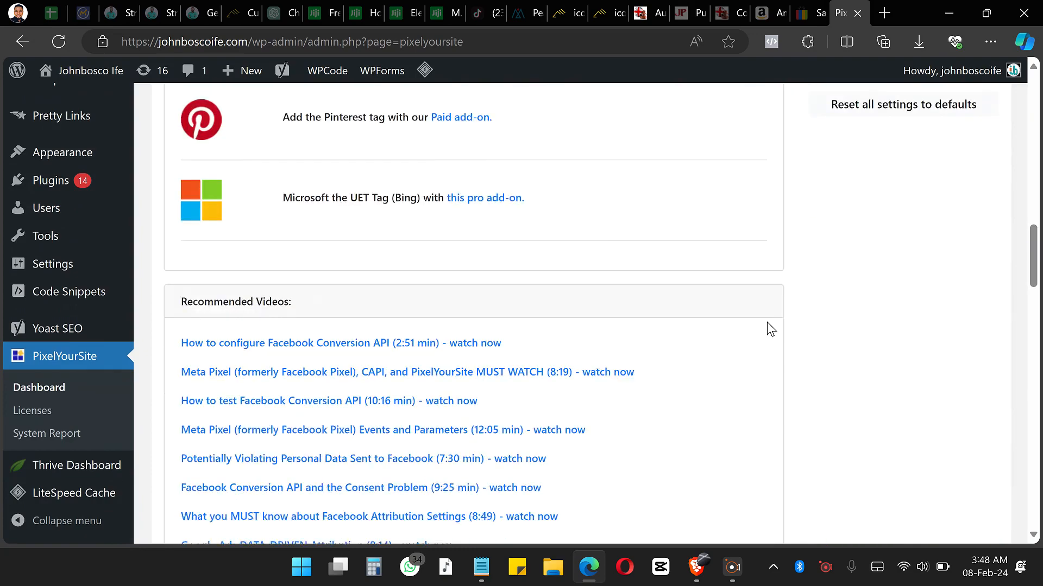
{"action": "scroll", "coordinate": [767, 322], "scroll_direction": "down", "scroll_amount": 20}
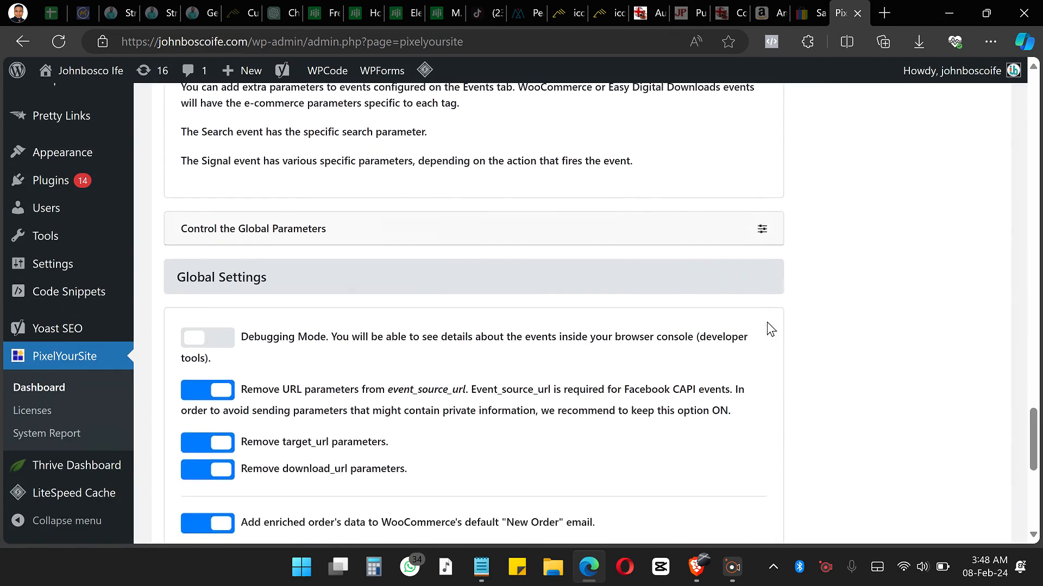
{"action": "scroll", "coordinate": [767, 321], "scroll_direction": "down", "scroll_amount": 8}
{"action": "left_click", "coordinate": [475, 468]}
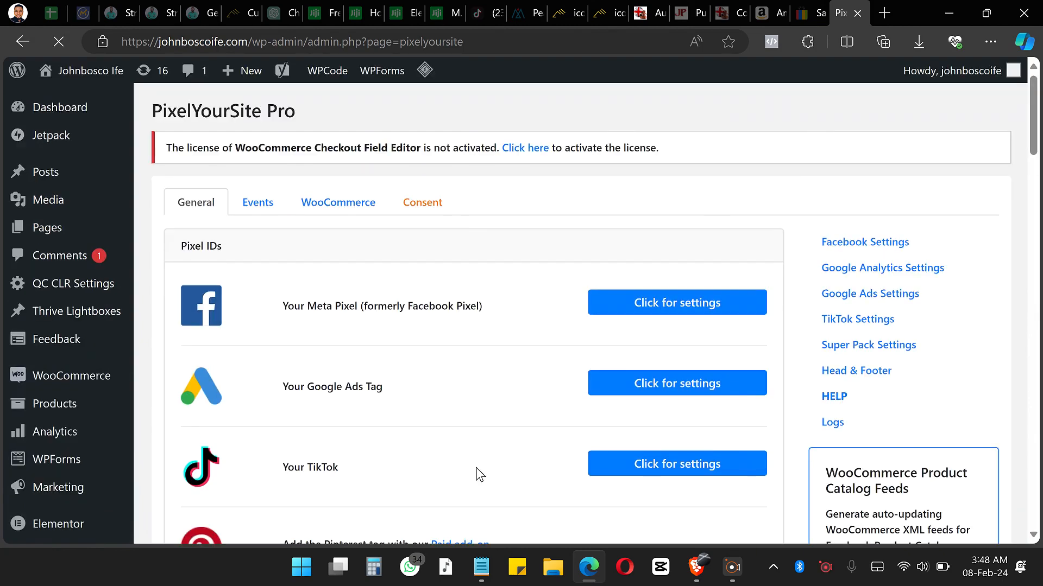
Step: Return to the optin-confirm page in Brave and reload it to check the newly installed pixel
{"action": "left_click", "coordinate": [943, 14]}
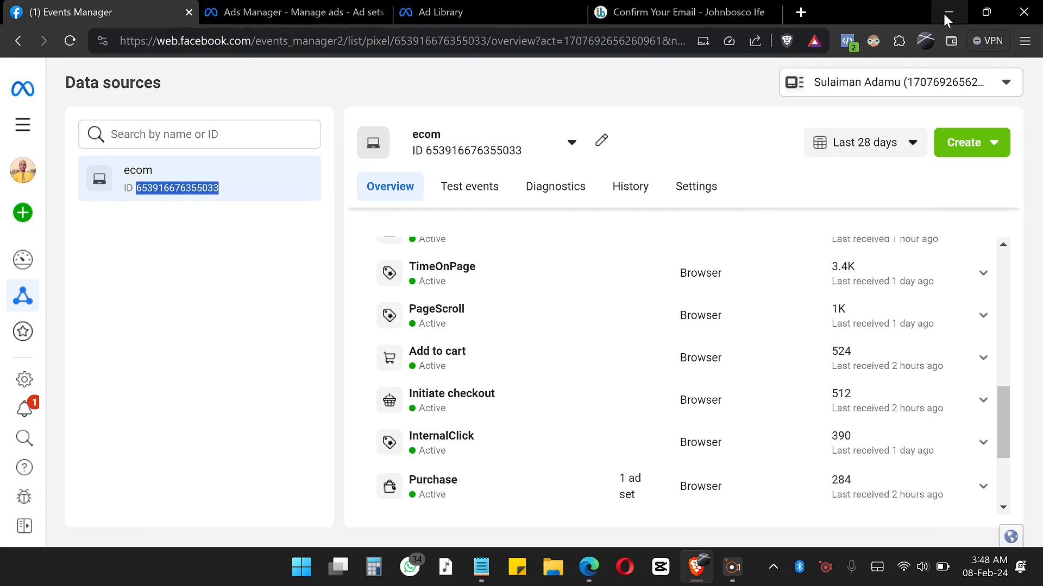
{"action": "left_click", "coordinate": [718, 13]}
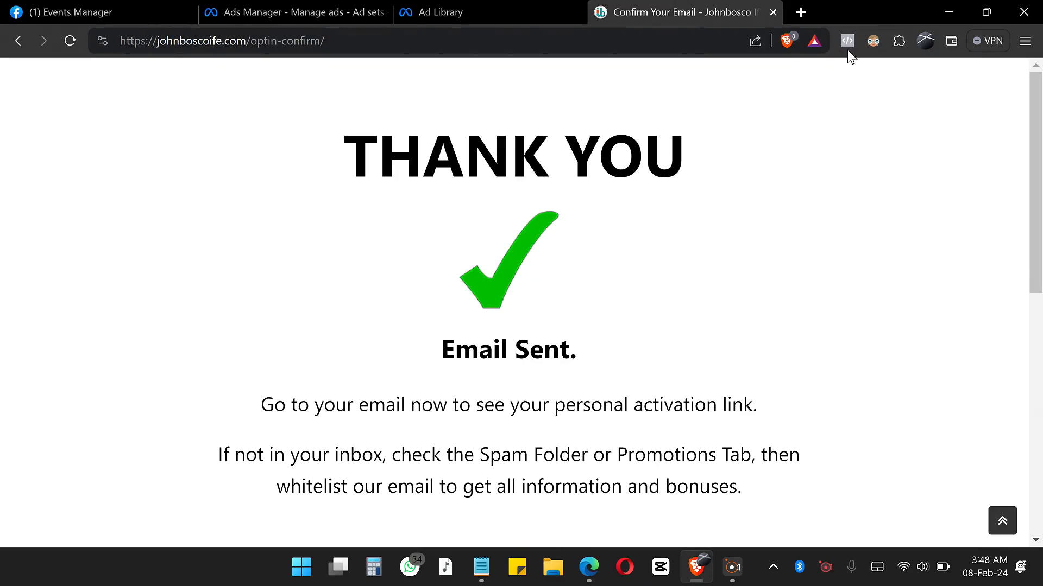
{"action": "left_click", "coordinate": [71, 42]}
{"action": "left_click", "coordinate": [70, 40]}
{"action": "left_click", "coordinate": [71, 40]}
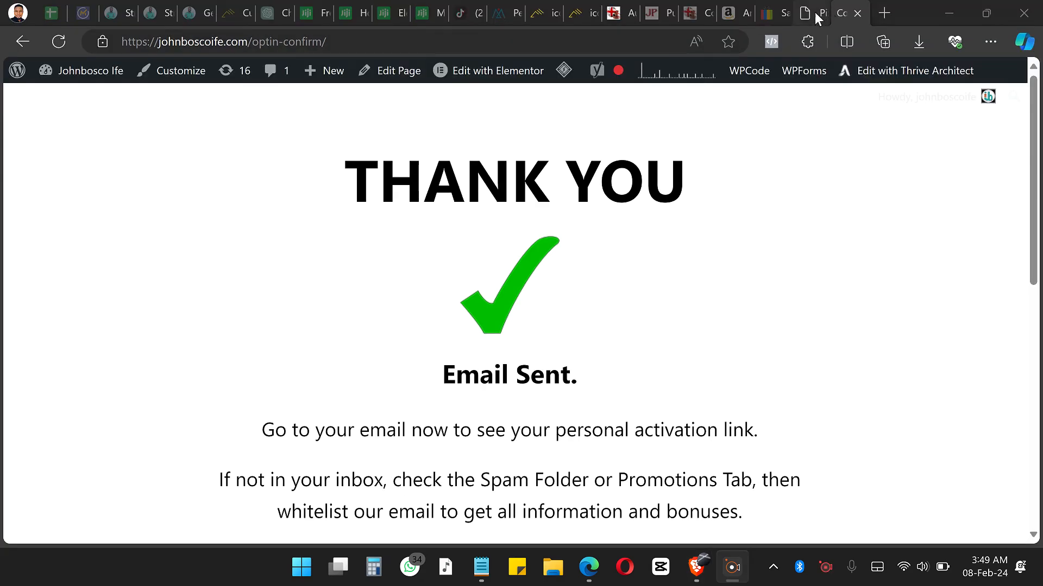
Step: Purge all of the website's LiteSpeed caches from the WordPress admin in Edge
{"action": "left_click", "coordinate": [807, 14]}
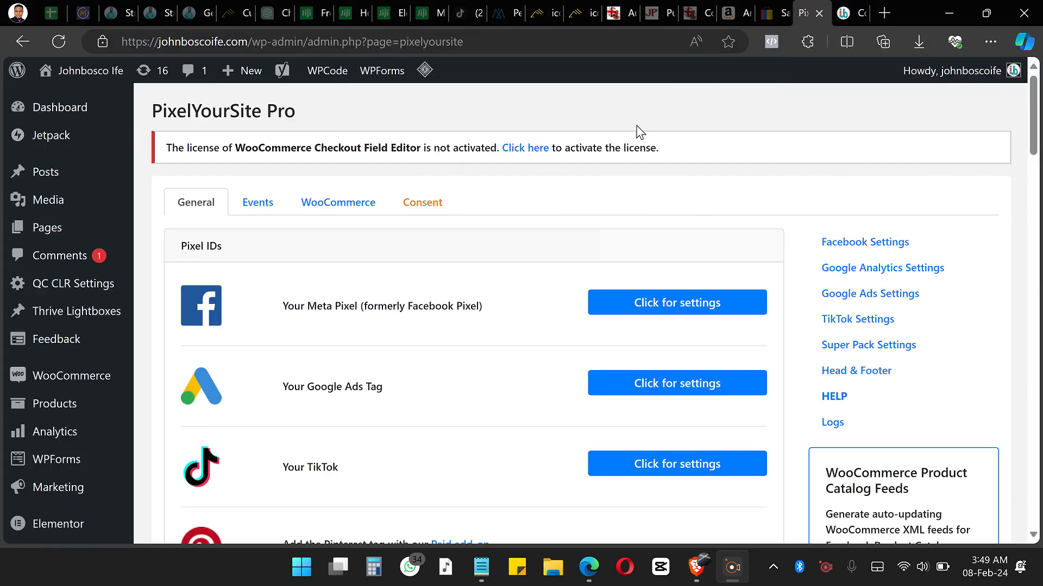
{"action": "mouse_move", "coordinate": [424, 82]}
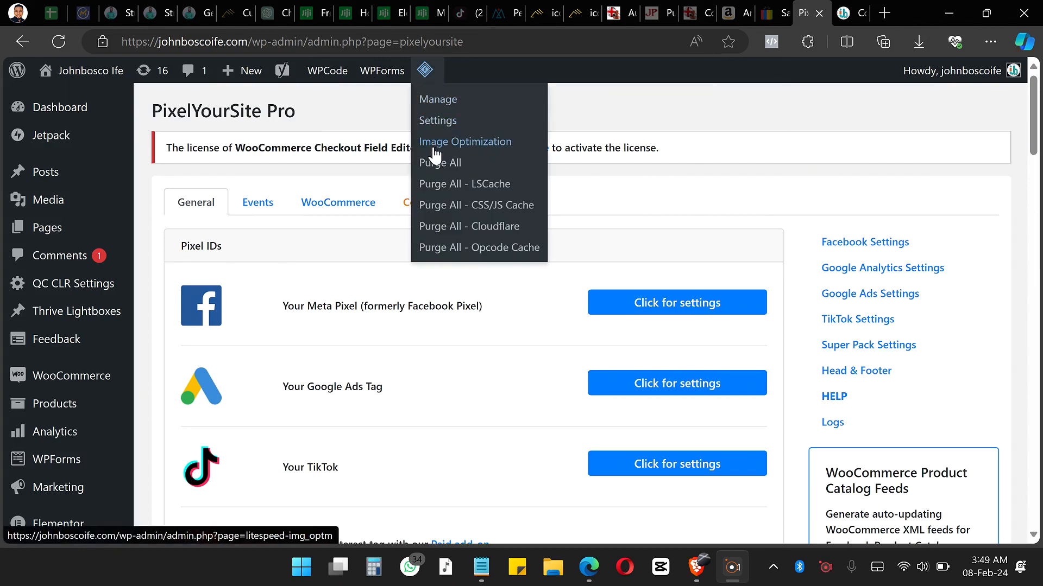
{"action": "left_click", "coordinate": [428, 172]}
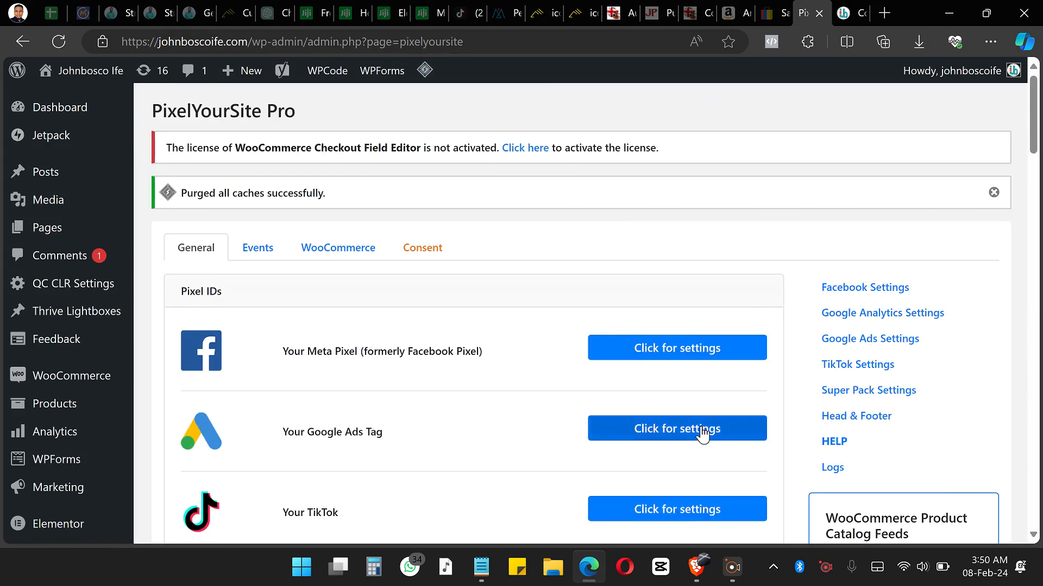
Step: Switch back to Brave and reload the thank-you page to recheck the pixel with the caches cleared
{"action": "left_click", "coordinate": [692, 569]}
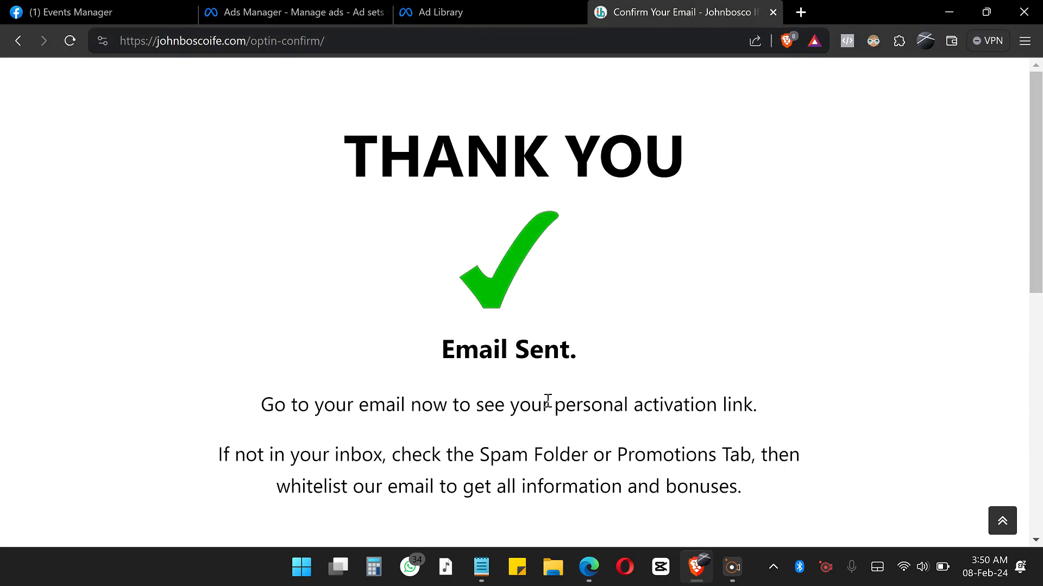
{"action": "left_click", "coordinate": [70, 44]}
{"action": "left_click", "coordinate": [70, 45]}
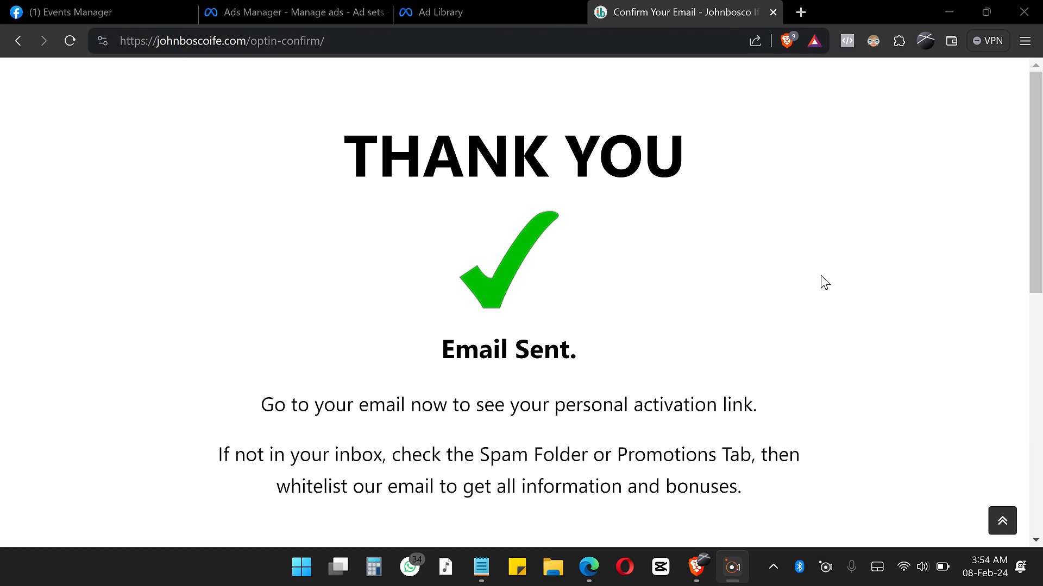
{"action": "left_click", "coordinate": [68, 40]}
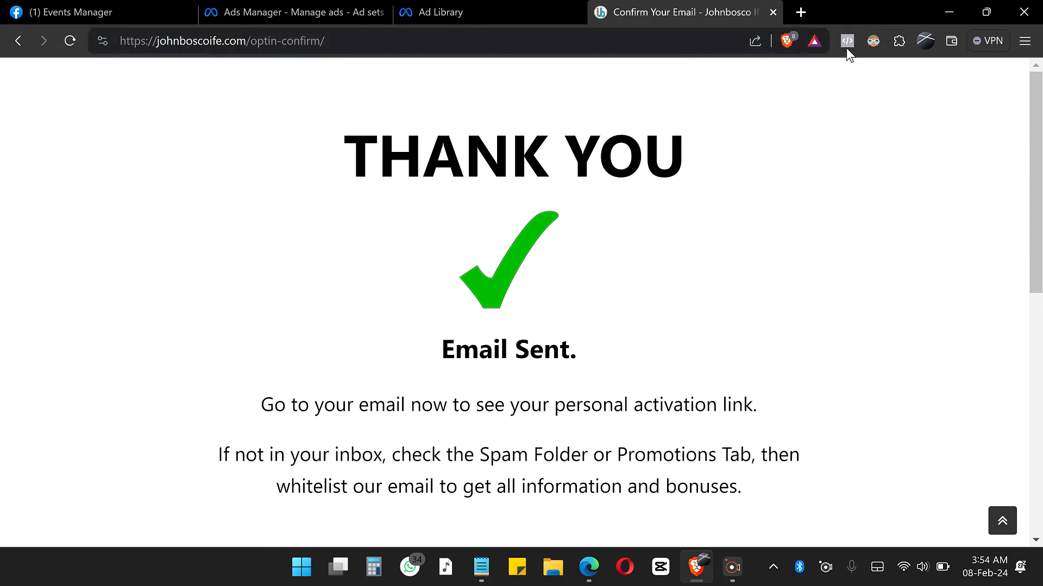
Step: Set Trackers & ads blocking to Disabled in Brave's Shields settings and reload the optin-confirm page
{"action": "left_click", "coordinate": [1027, 46]}
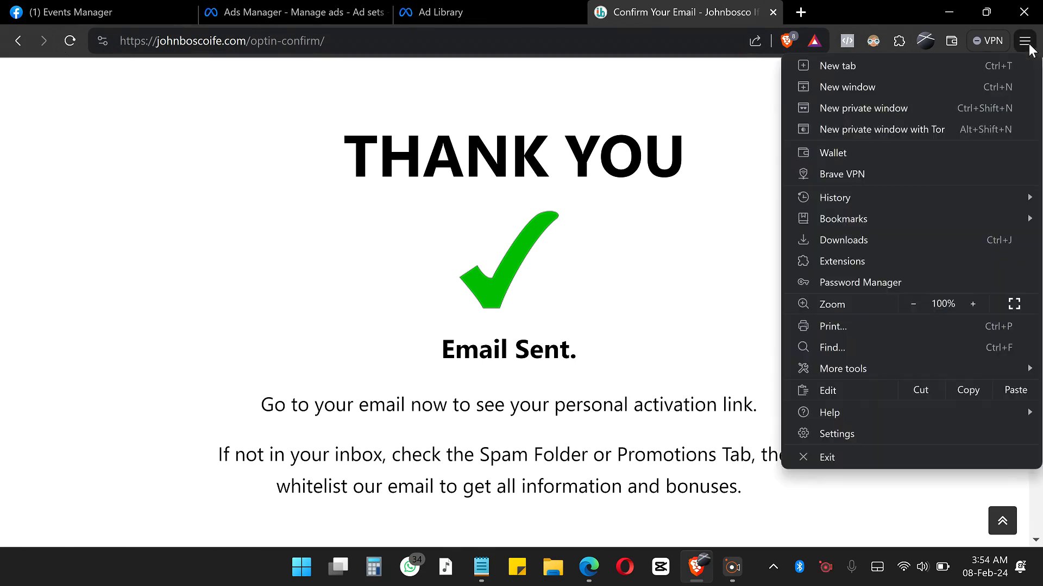
{"action": "left_click", "coordinate": [839, 435]}
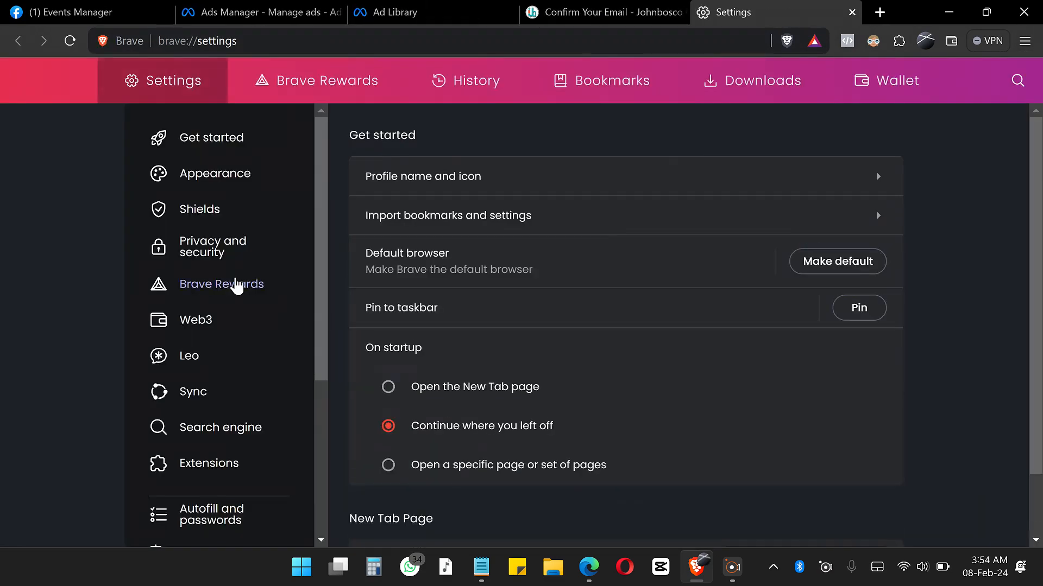
{"action": "left_click", "coordinate": [225, 213]}
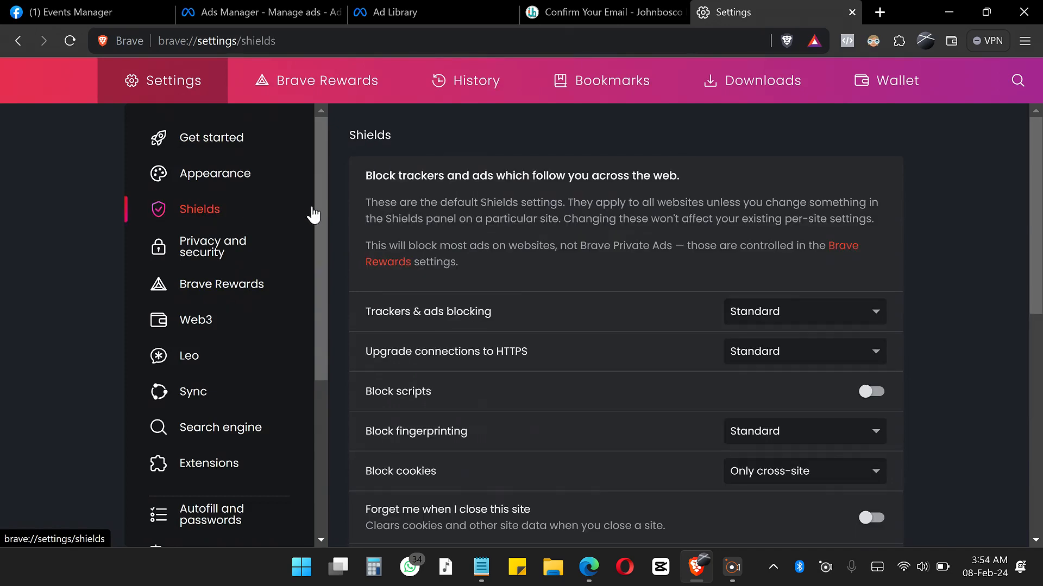
{"action": "left_click", "coordinate": [768, 314]}
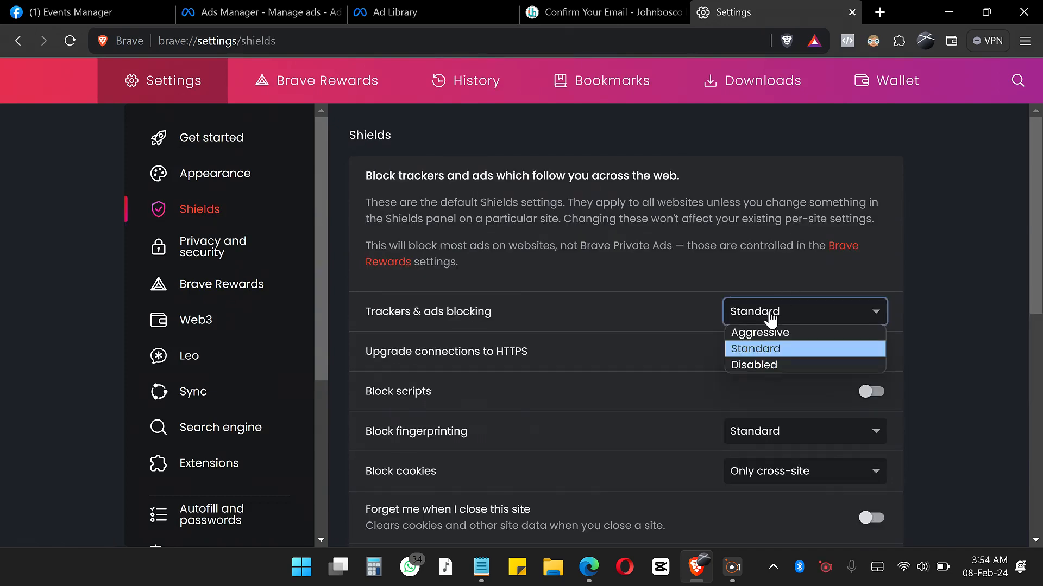
{"action": "left_click", "coordinate": [757, 367]}
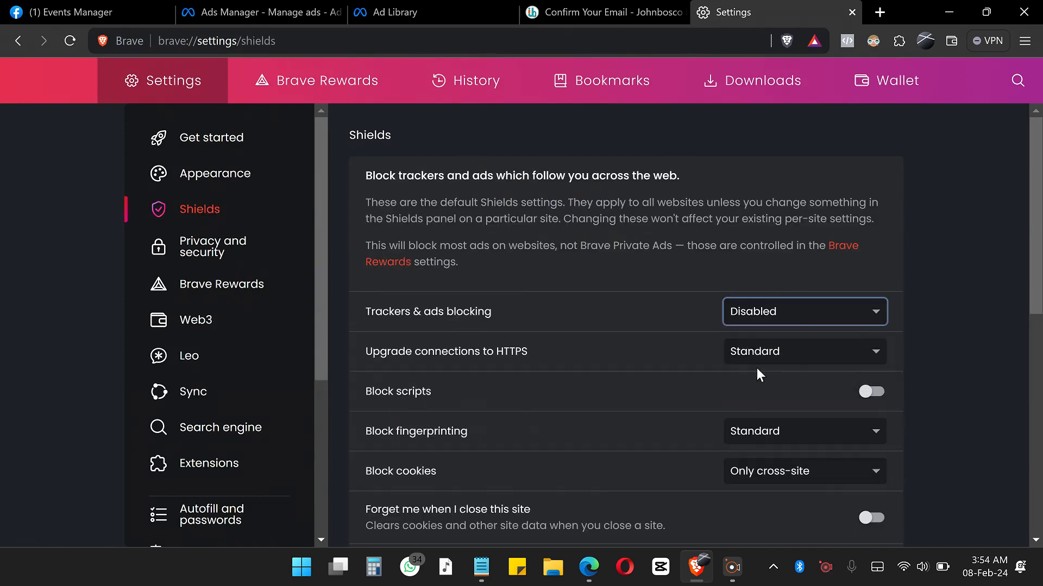
{"action": "left_click", "coordinate": [609, 21]}
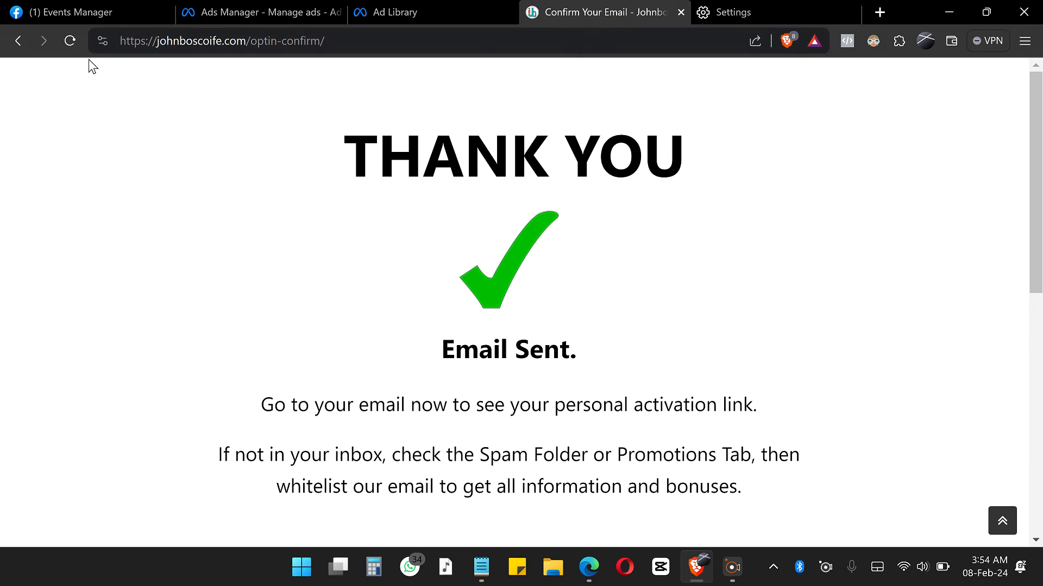
{"action": "left_click", "coordinate": [64, 44]}
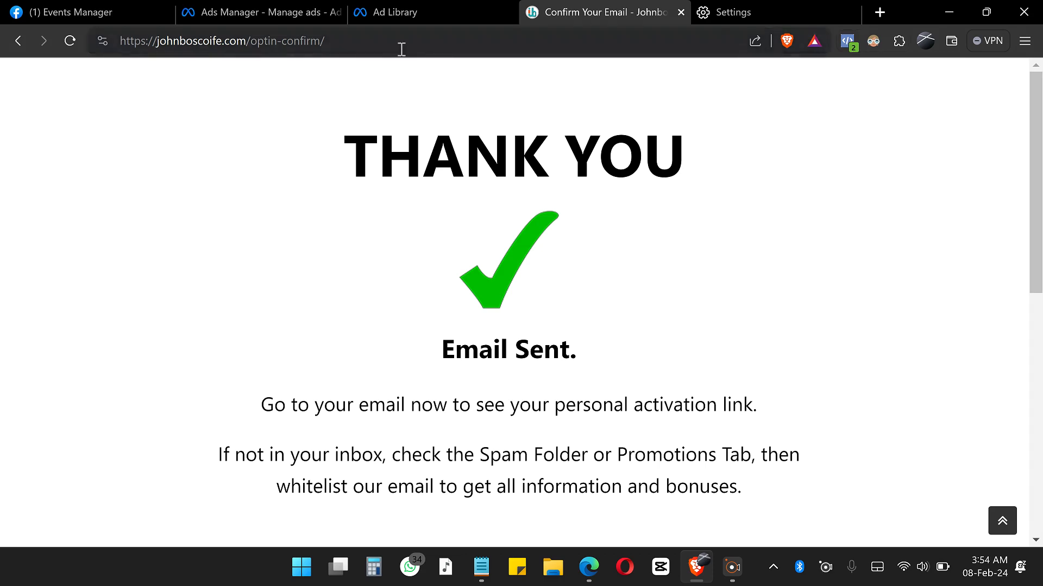
Step: Load the site's homepage by removing optin-confirm from the address, and go back to the thank-you page
{"action": "left_click", "coordinate": [368, 38]}
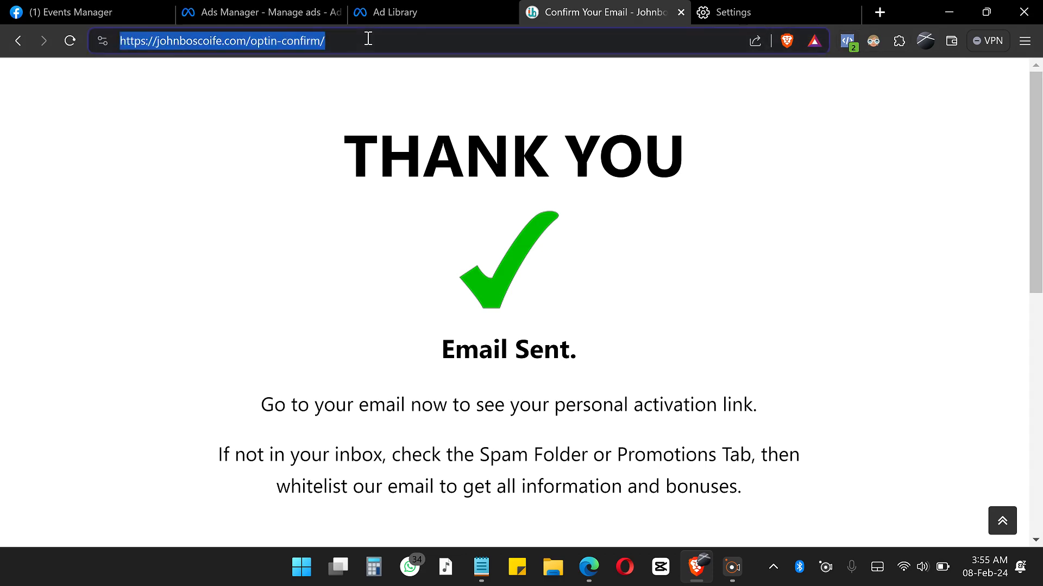
{"action": "left_click", "coordinate": [369, 38]}
{"action": "key", "text": "BackSpace"}
{"action": "key", "text": "BackSpace"}
{"action": "key", "text": "BackSpace"}
{"action": "key", "text": "BackSpace"}
{"action": "key", "text": "BackSpace"}
{"action": "key", "text": "BackSpace"}
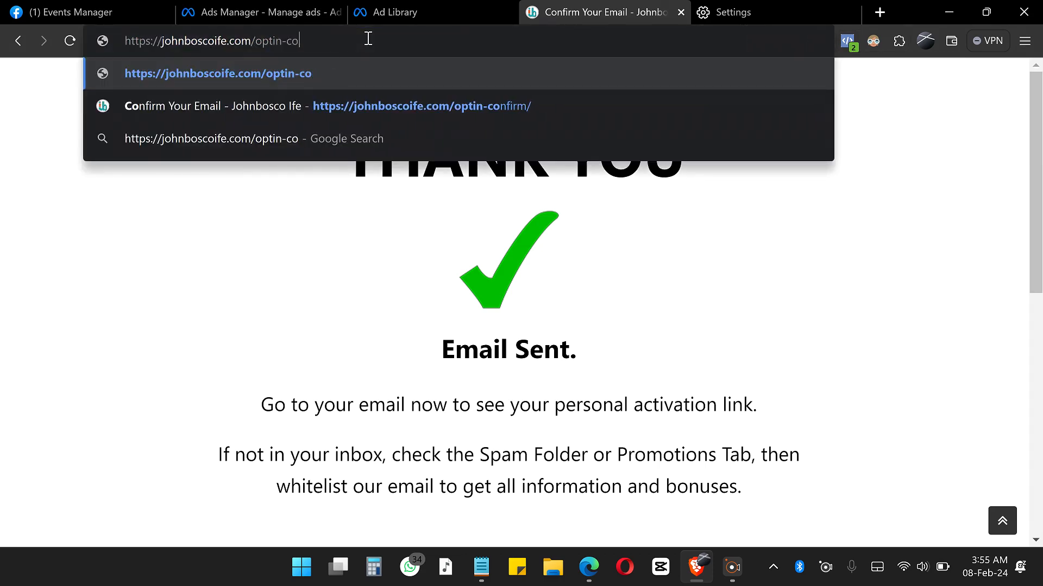
{"action": "key", "text": "BackSpace"}
{"action": "key", "text": "BackSpace"}
{"action": "key", "text": "BackSpace"}
{"action": "key", "text": "BackSpace"}
{"action": "key", "text": "BackSpace"}
{"action": "key", "text": "BackSpace"}
{"action": "key", "text": "BackSpace"}
{"action": "key", "text": "BackSpace"}
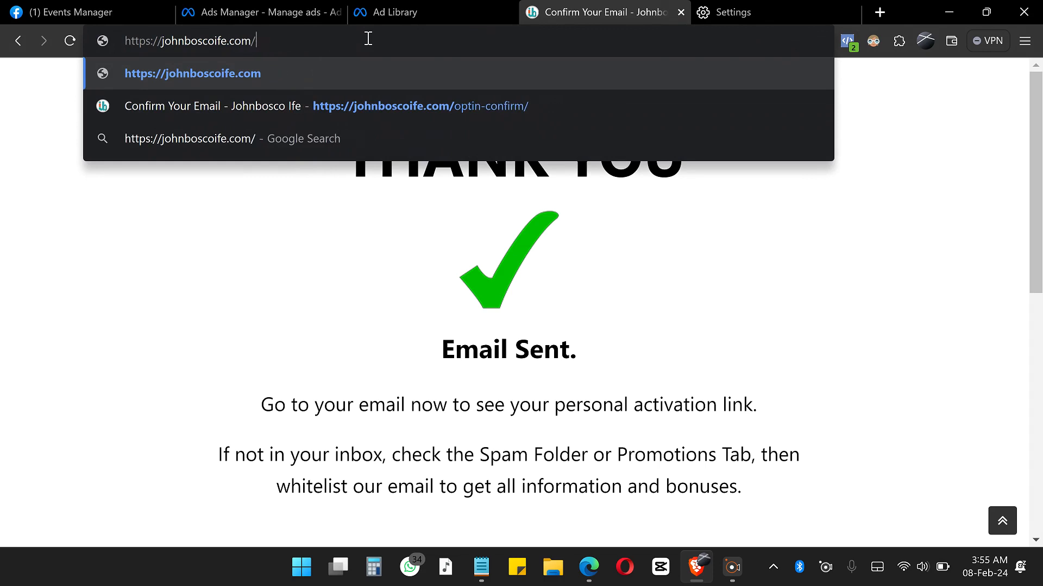
{"action": "key", "text": "Return"}
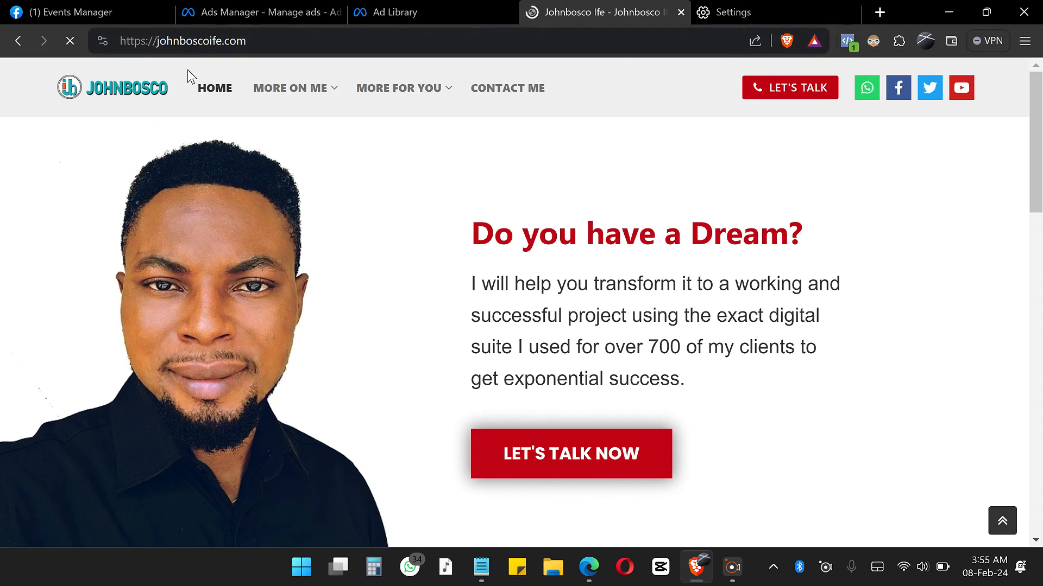
{"action": "left_click", "coordinate": [15, 43]}
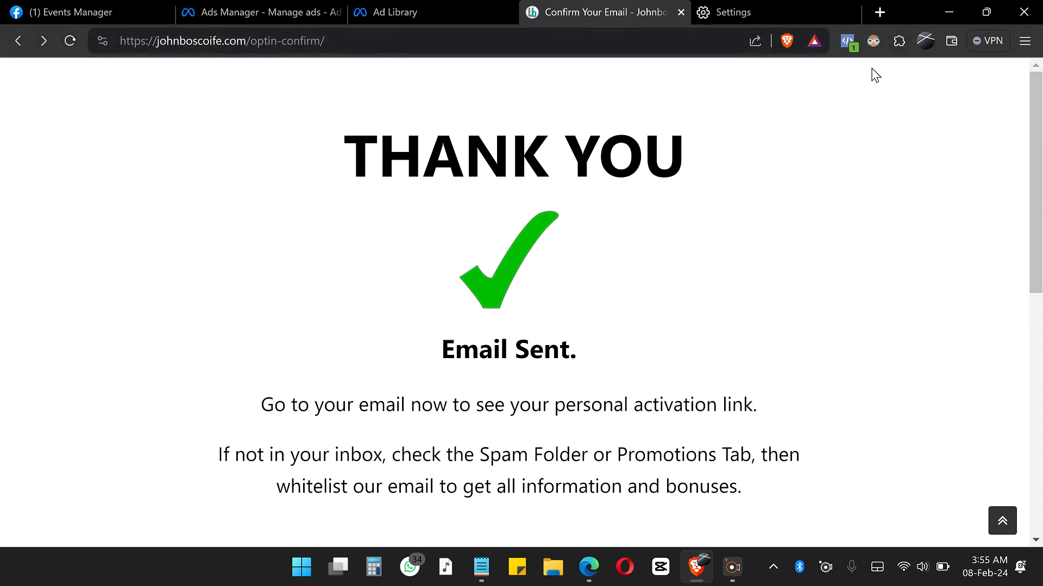
Step: Reload the thank-you page and look through its content from the heading to the whitelist video
{"action": "left_click", "coordinate": [70, 45]}
{"action": "scroll", "coordinate": [760, 183], "scroll_direction": "down", "scroll_amount": 5}
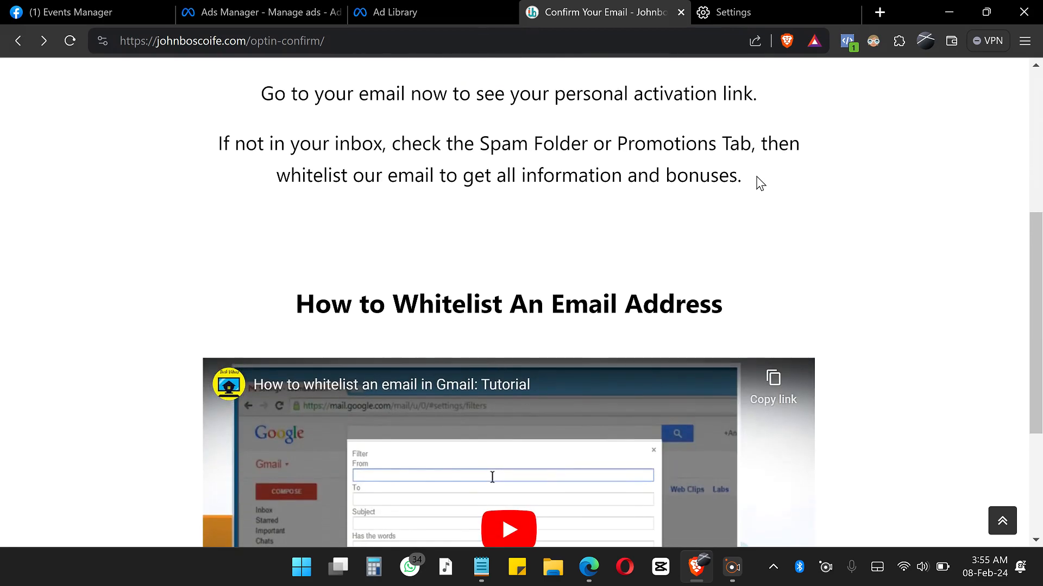
{"action": "scroll", "coordinate": [759, 183], "scroll_direction": "down", "scroll_amount": 4}
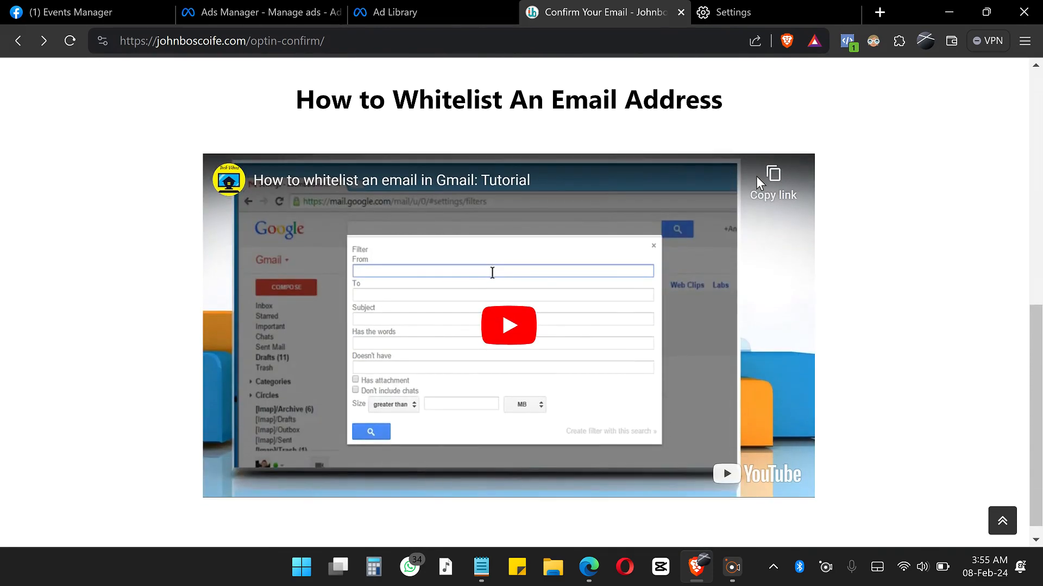
{"action": "scroll", "coordinate": [757, 177], "scroll_direction": "up", "scroll_amount": 10}
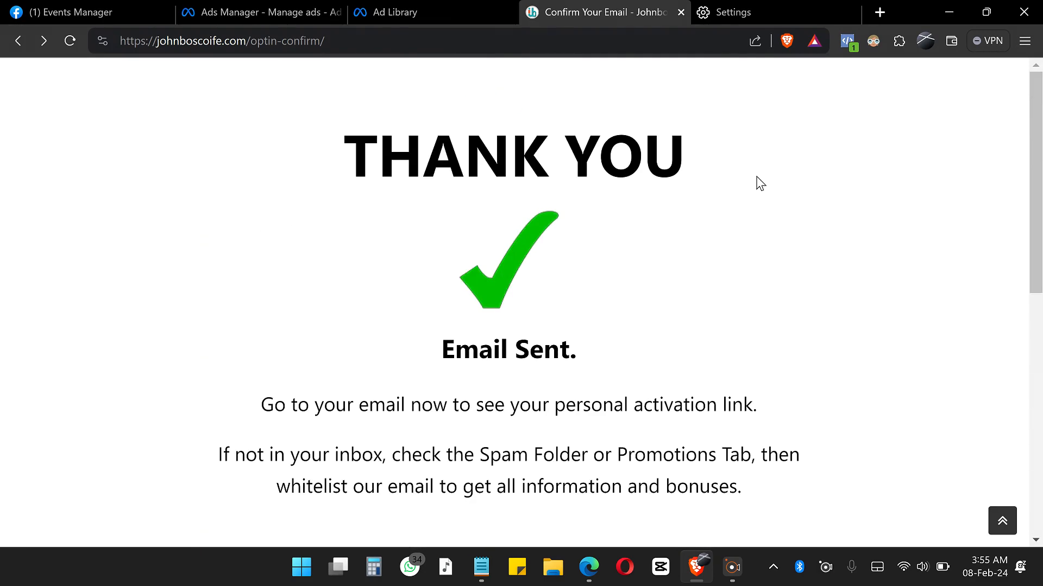
{"action": "scroll", "coordinate": [759, 183], "scroll_direction": "down", "scroll_amount": 1}
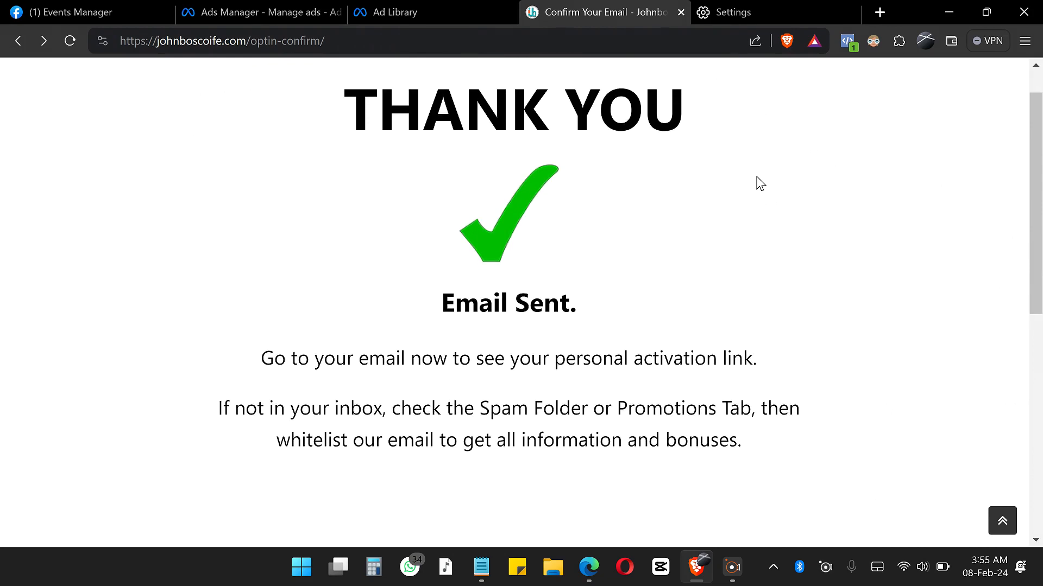
{"action": "scroll", "coordinate": [759, 183], "scroll_direction": "down", "scroll_amount": 1}
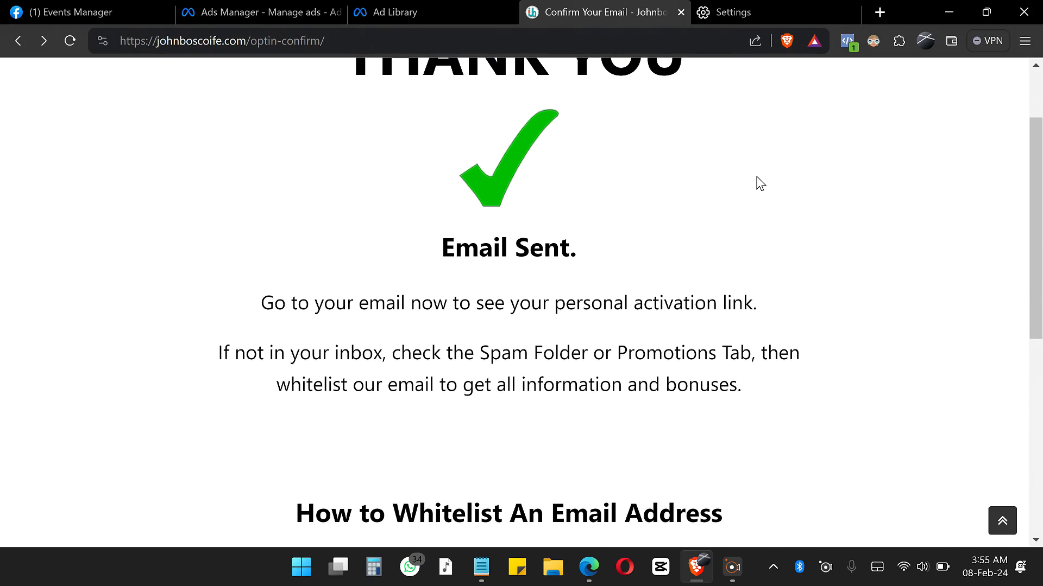
{"action": "scroll", "coordinate": [759, 183], "scroll_direction": "down", "scroll_amount": 2}
{"action": "scroll", "coordinate": [760, 183], "scroll_direction": "down", "scroll_amount": 5}
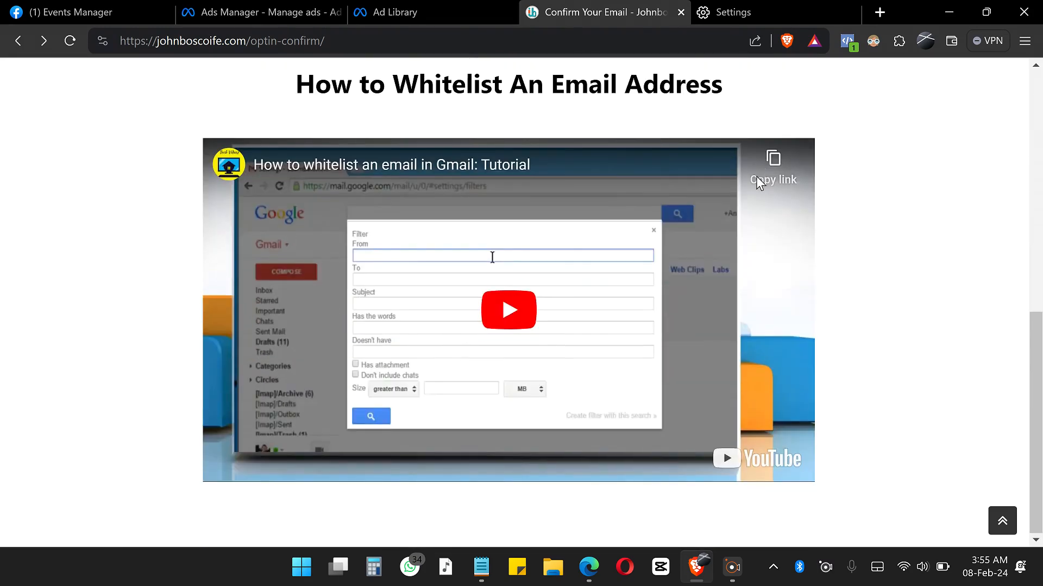
{"action": "scroll", "coordinate": [756, 177], "scroll_direction": "up", "scroll_amount": 10}
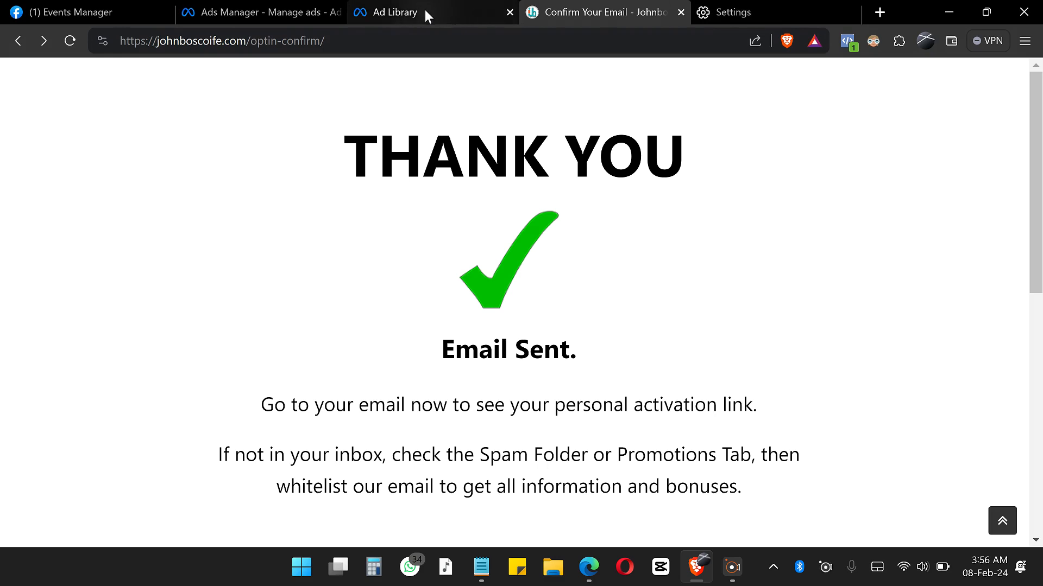
Step: In Events Manager, start adding events from the ecom pixel and open the Event Setup Tool
{"action": "left_click", "coordinate": [93, 11]}
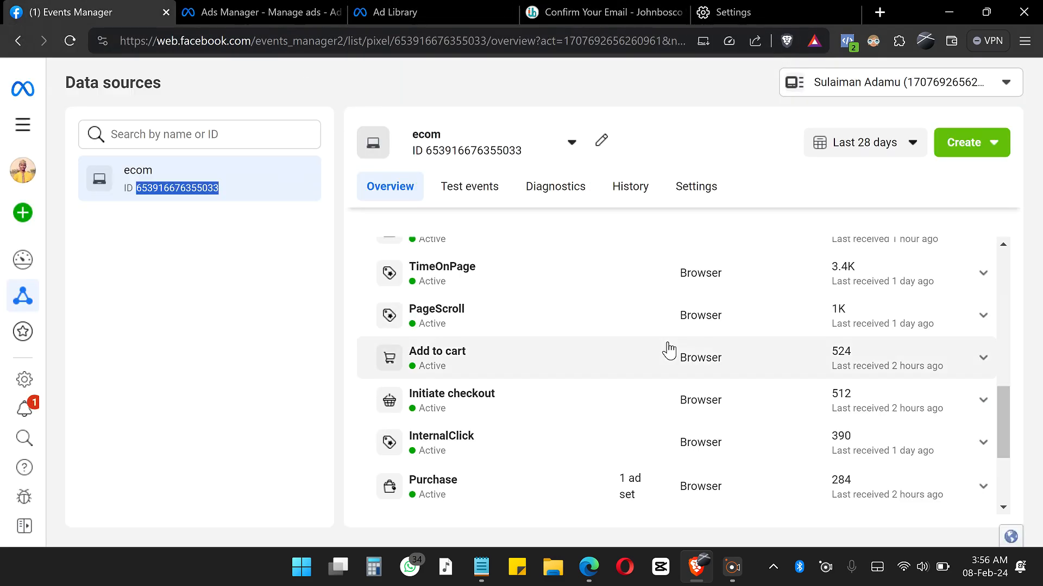
{"action": "scroll", "coordinate": [669, 351], "scroll_direction": "up", "scroll_amount": 10}
{"action": "scroll", "coordinate": [672, 349], "scroll_direction": "down", "scroll_amount": 3}
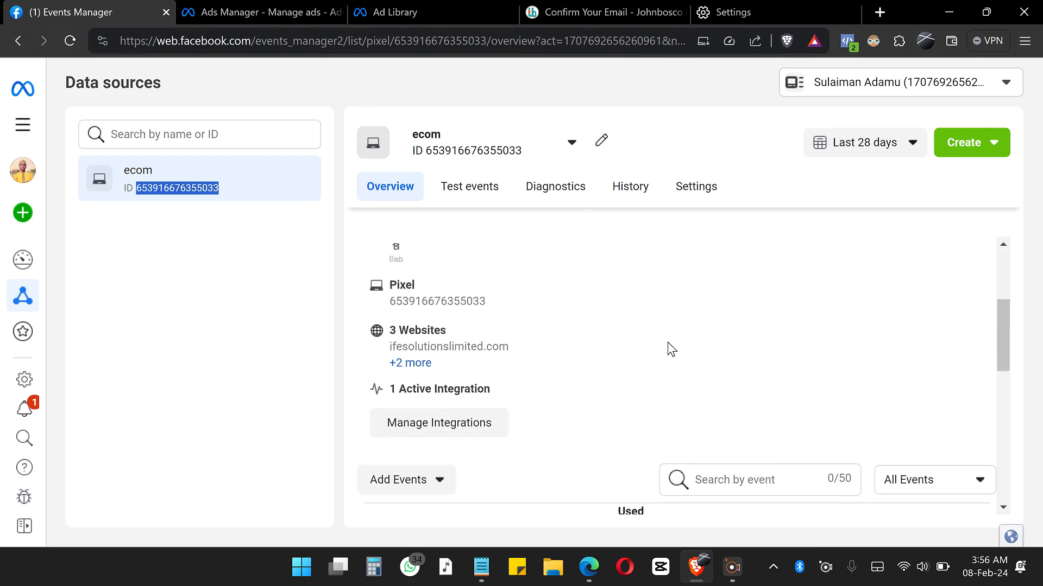
{"action": "left_click", "coordinate": [391, 458]}
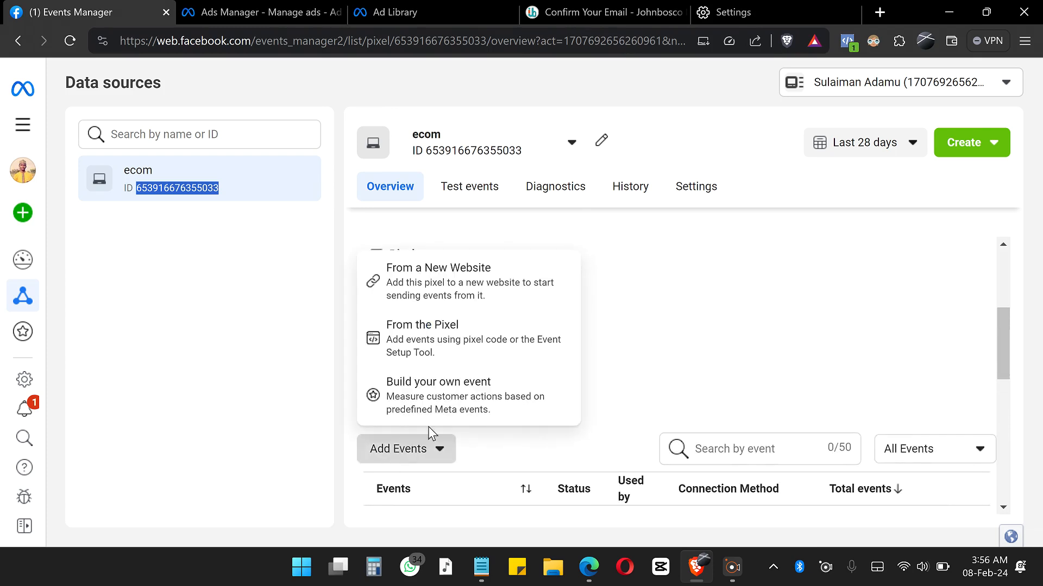
{"action": "left_click", "coordinate": [507, 347]}
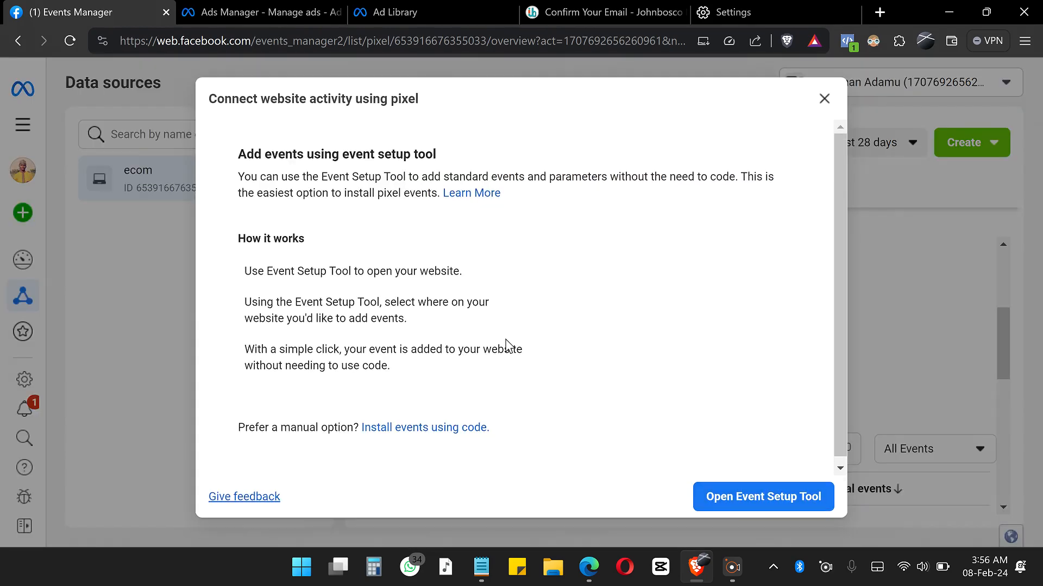
{"action": "left_click", "coordinate": [747, 508]}
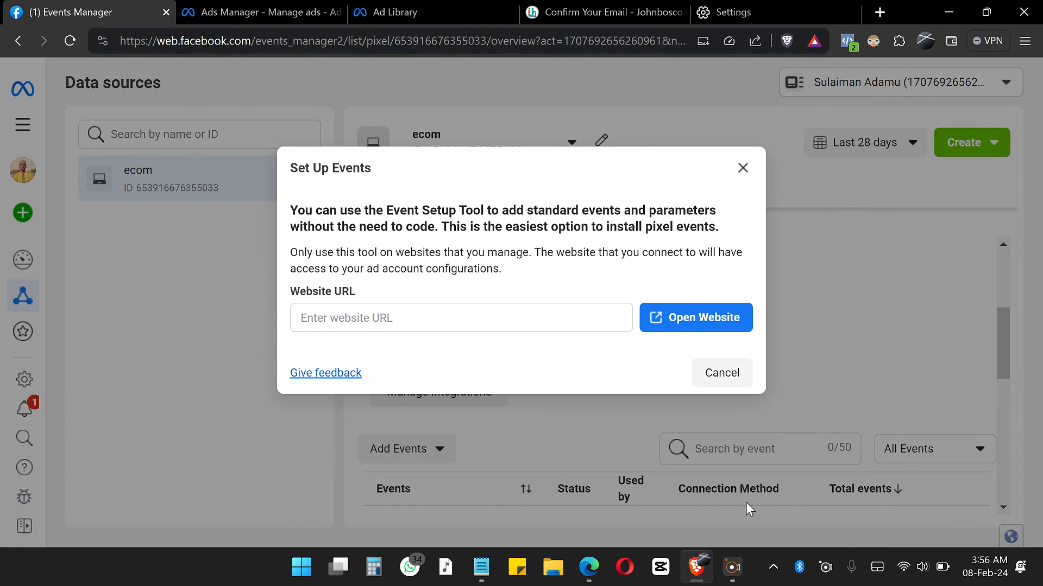
Step: Enter the optin-confirm page address from the clipboard history as the Website URL and open the website in the setup tool
{"action": "left_click", "coordinate": [544, 318]}
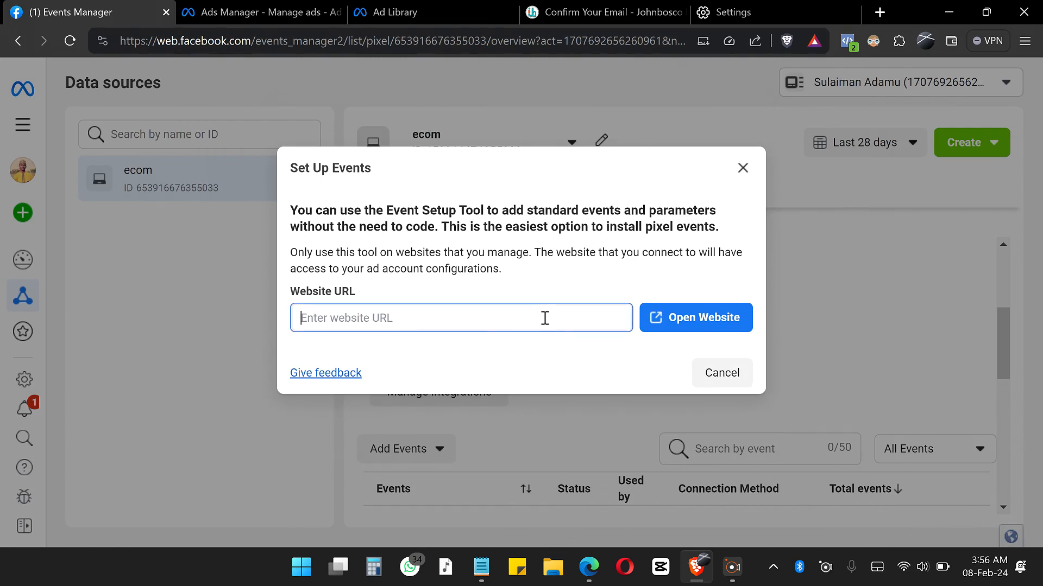
{"action": "key", "text": "super+v"}
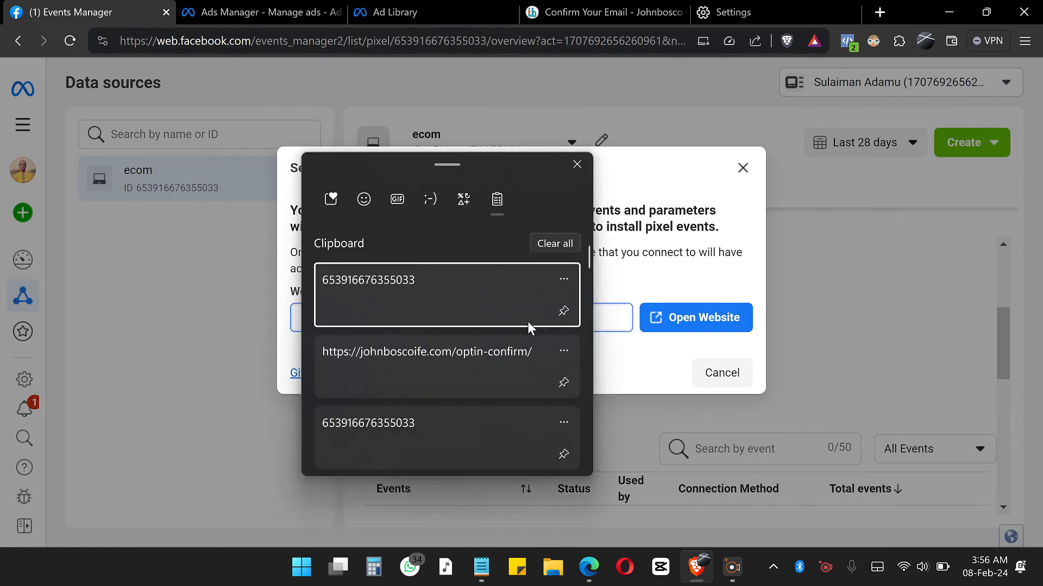
{"action": "left_click", "coordinate": [382, 363]}
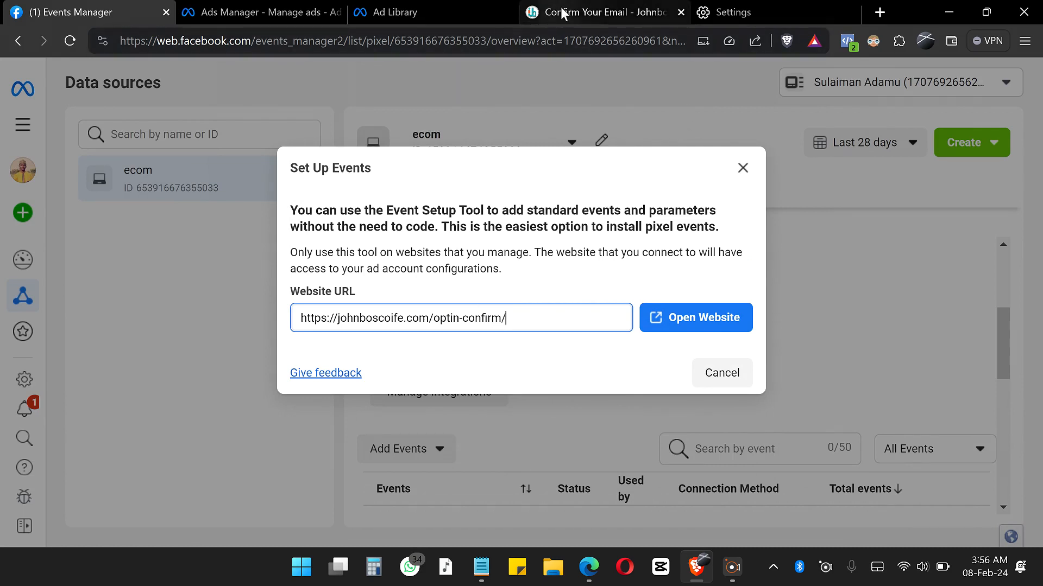
{"action": "left_click", "coordinate": [578, 12]}
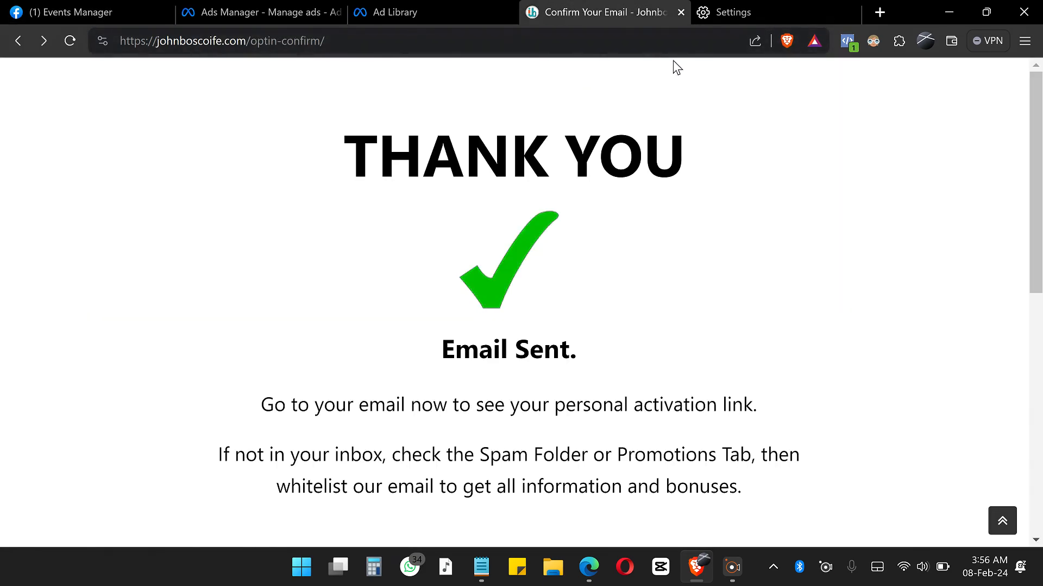
{"action": "left_click", "coordinate": [96, 11]}
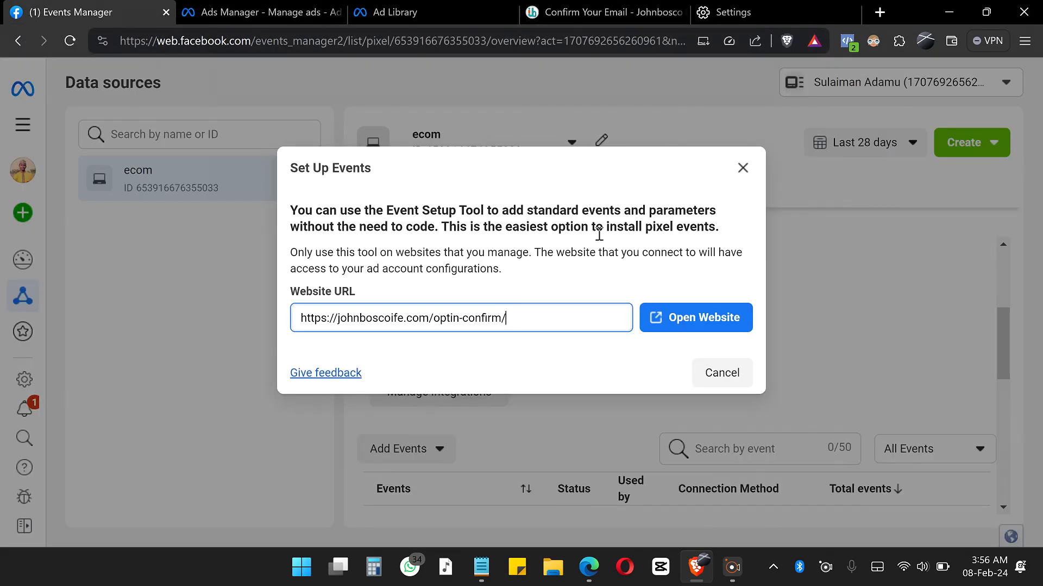
{"action": "left_click", "coordinate": [700, 321]}
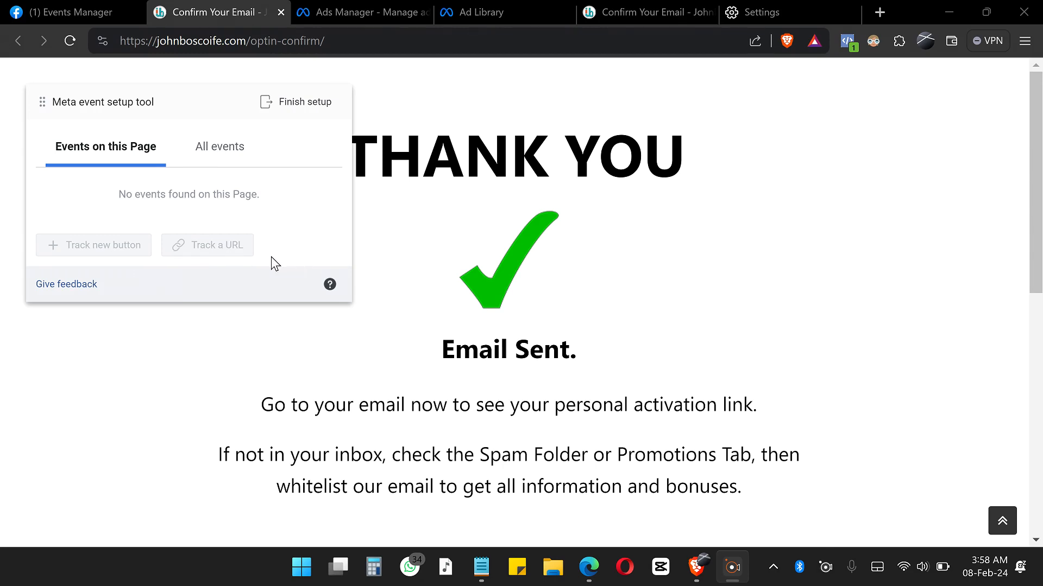
Step: Switch to Edge, add a Button widget between the THANK YOU heading and the green check mark in Elementor, and update the page
{"action": "scroll", "coordinate": [276, 264], "scroll_direction": "down", "scroll_amount": 2}
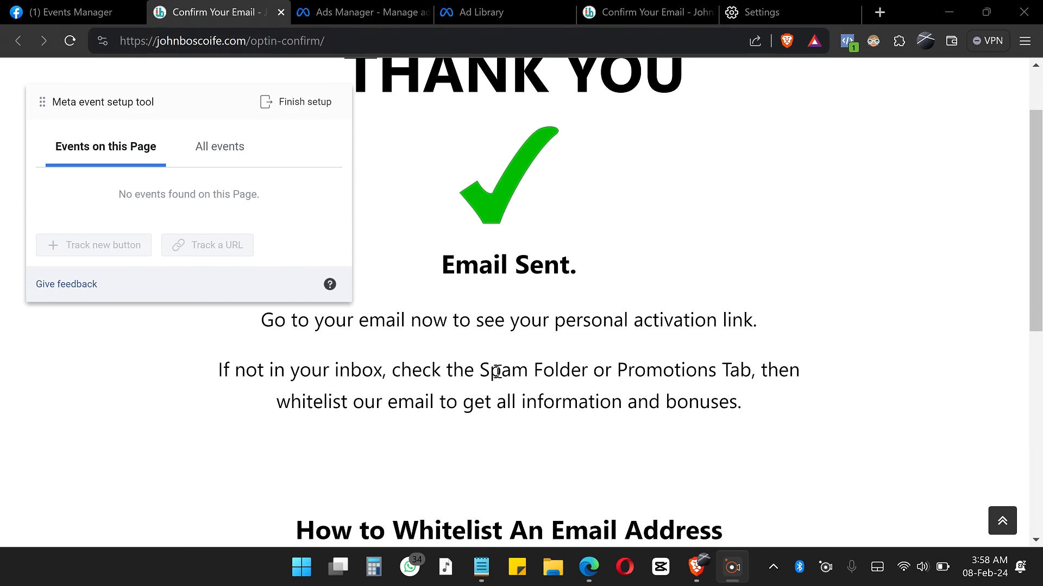
{"action": "scroll", "coordinate": [496, 372], "scroll_direction": "down", "scroll_amount": 8}
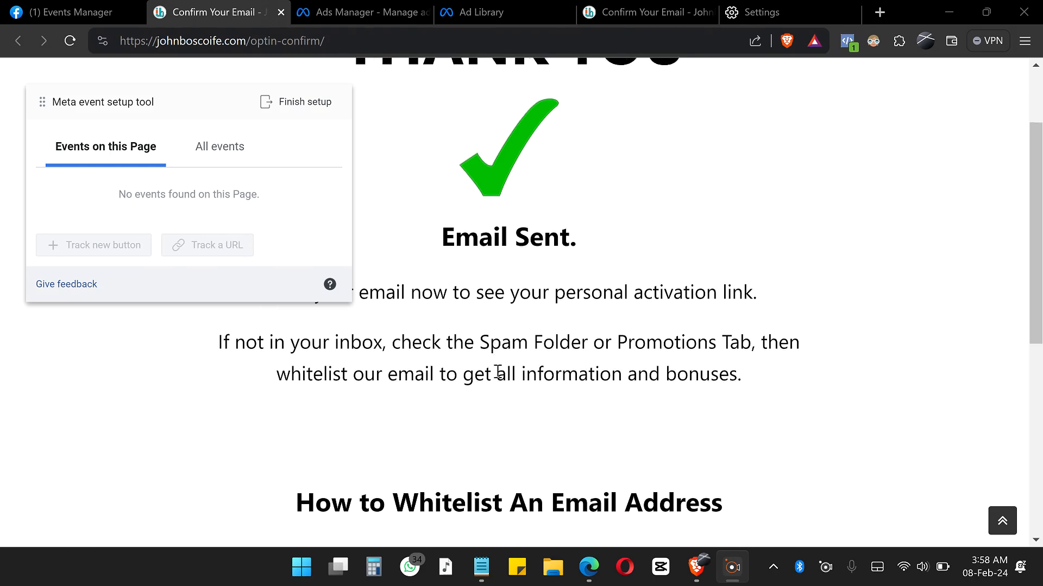
{"action": "scroll", "coordinate": [497, 372], "scroll_direction": "up", "scroll_amount": 8}
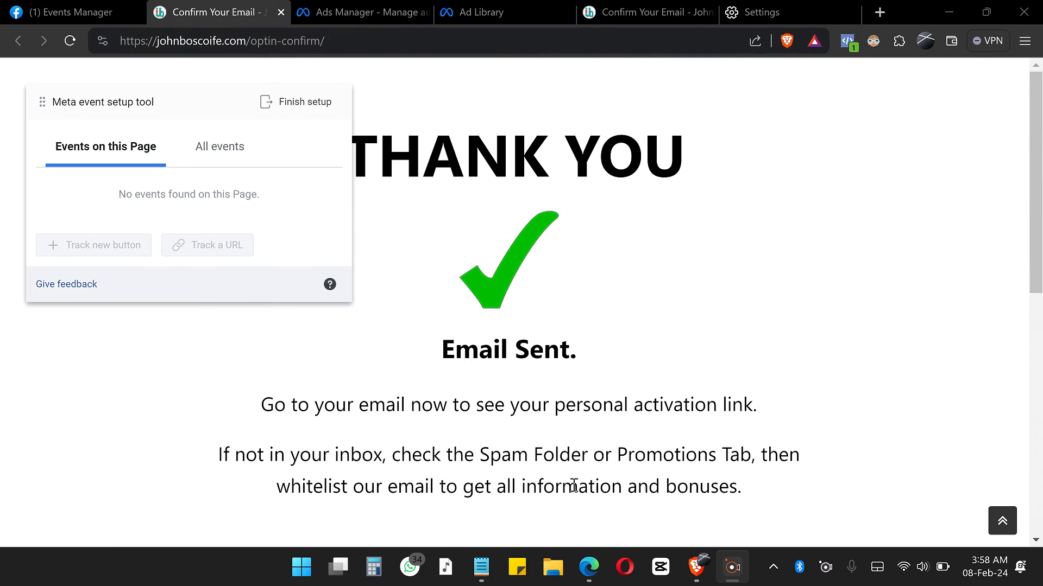
{"action": "left_click", "coordinate": [590, 576]}
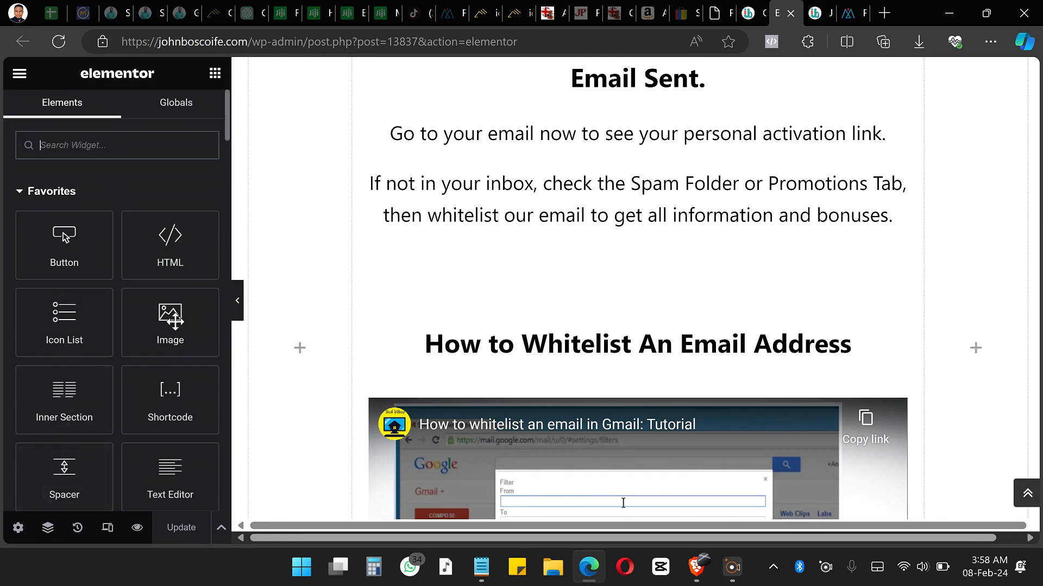
{"action": "left_click_drag", "start_coordinate": [63, 234], "coordinate": [605, 315]}
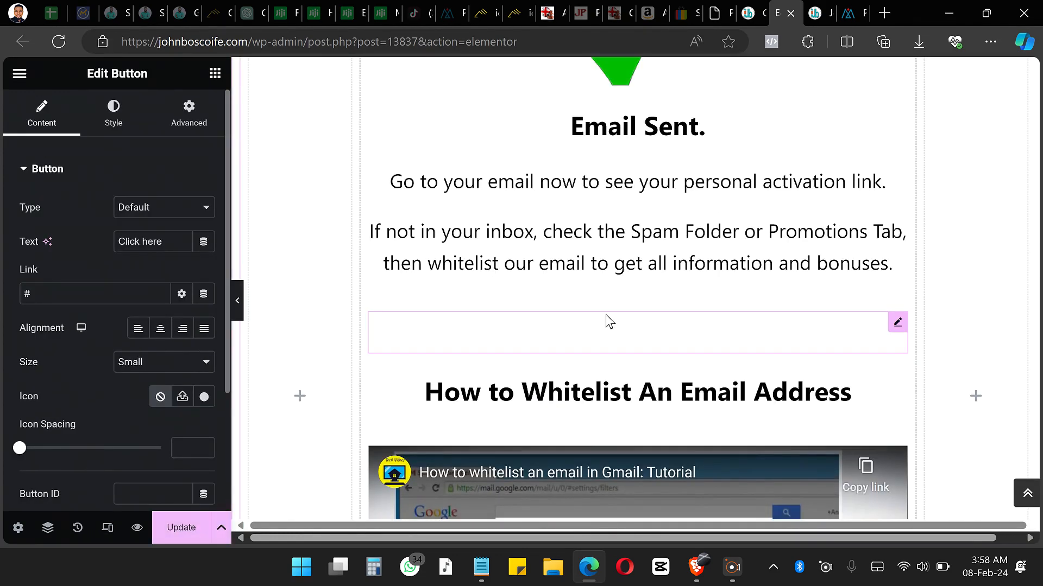
{"action": "scroll", "coordinate": [538, 325], "scroll_direction": "down", "scroll_amount": 10}
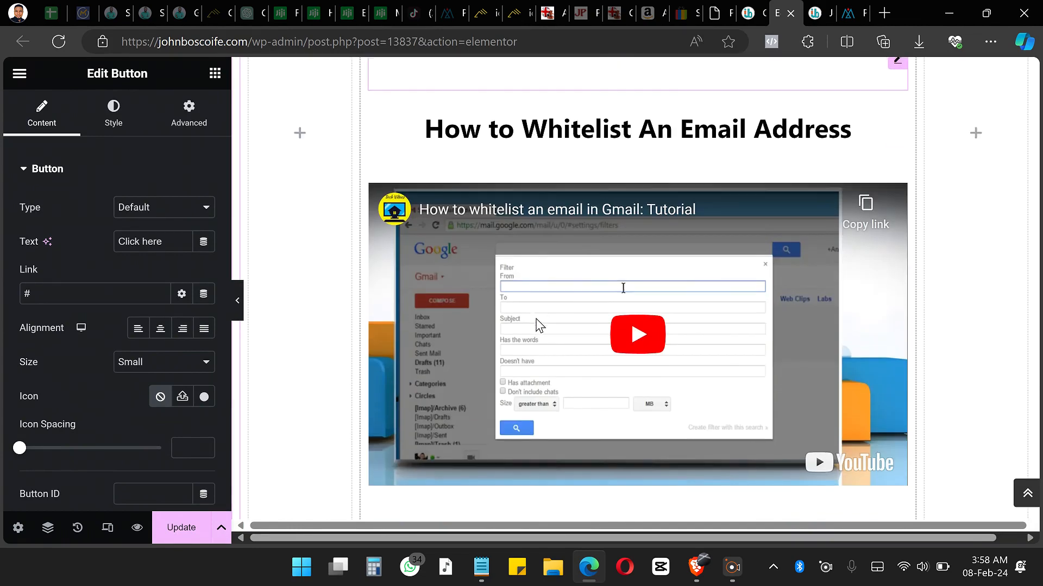
{"action": "scroll", "coordinate": [538, 325], "scroll_direction": "up", "scroll_amount": 10}
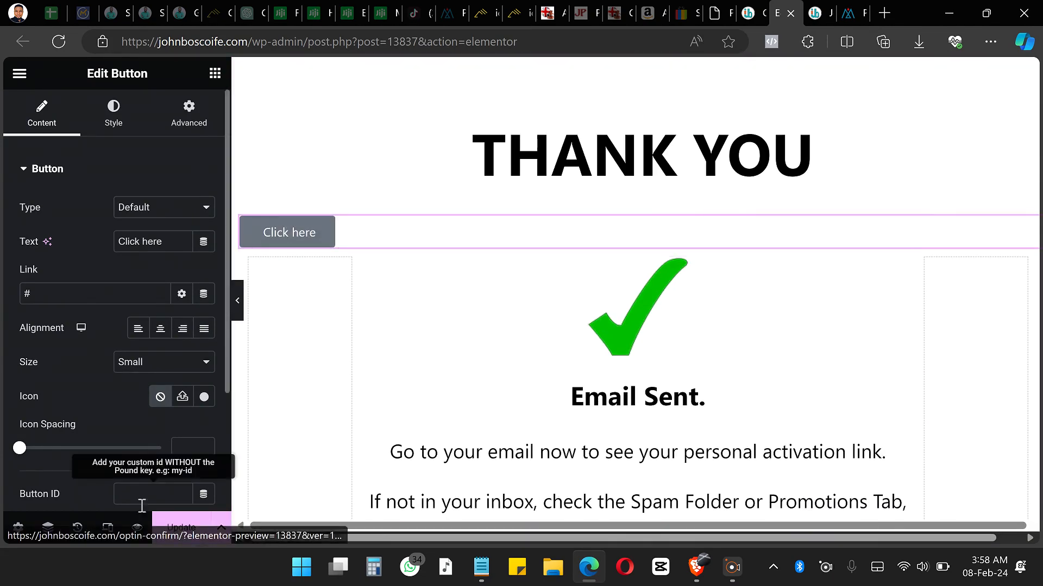
{"action": "left_click", "coordinate": [181, 535]}
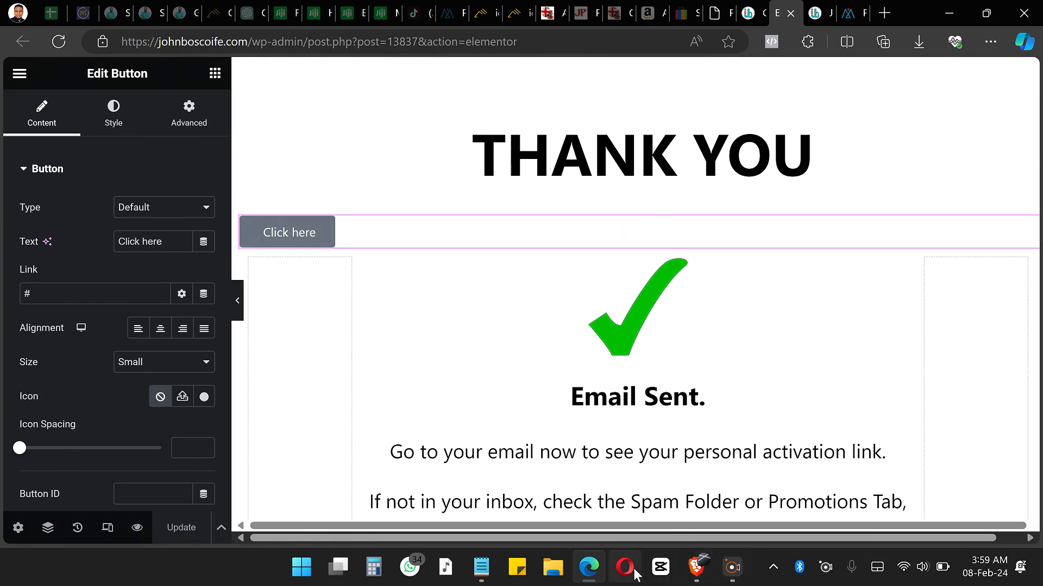
Step: Switch back to Brave, reload the thank-you page, and move the Meta event setup tool clear of the Click here button
{"action": "left_click", "coordinate": [697, 570]}
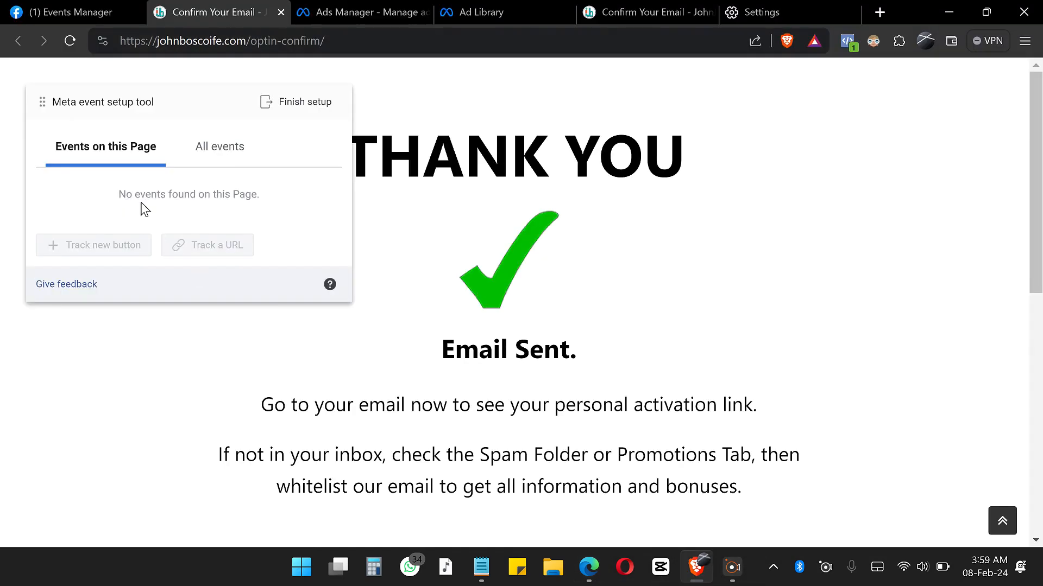
{"action": "left_click", "coordinate": [70, 43]}
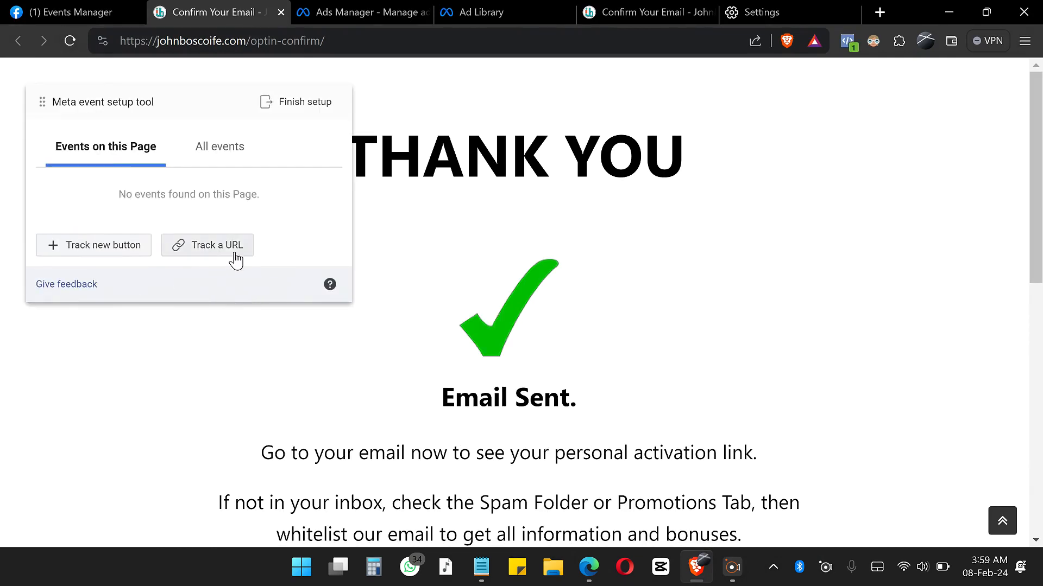
{"action": "left_click_drag", "start_coordinate": [233, 111], "coordinate": [495, 79]}
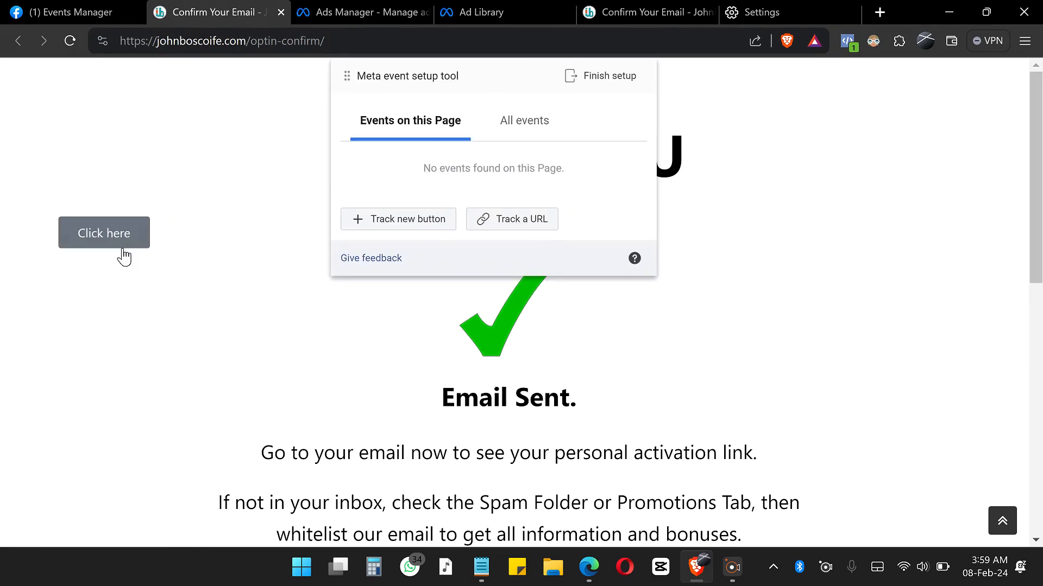
Step: Start tracking an event by URL for the optin-confirm page and select Lead as the event
{"action": "left_click", "coordinate": [536, 231]}
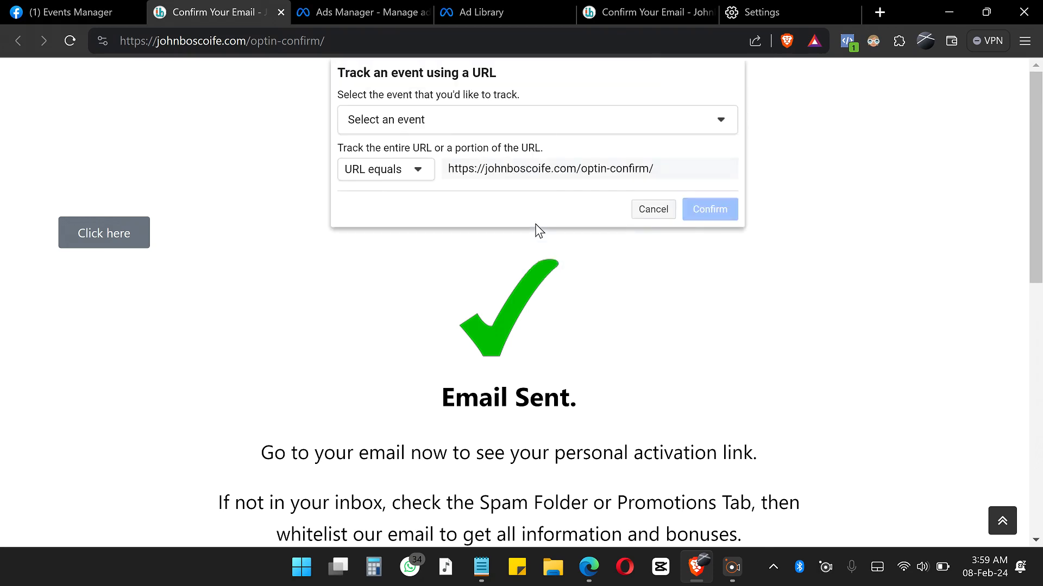
{"action": "left_click", "coordinate": [708, 121]}
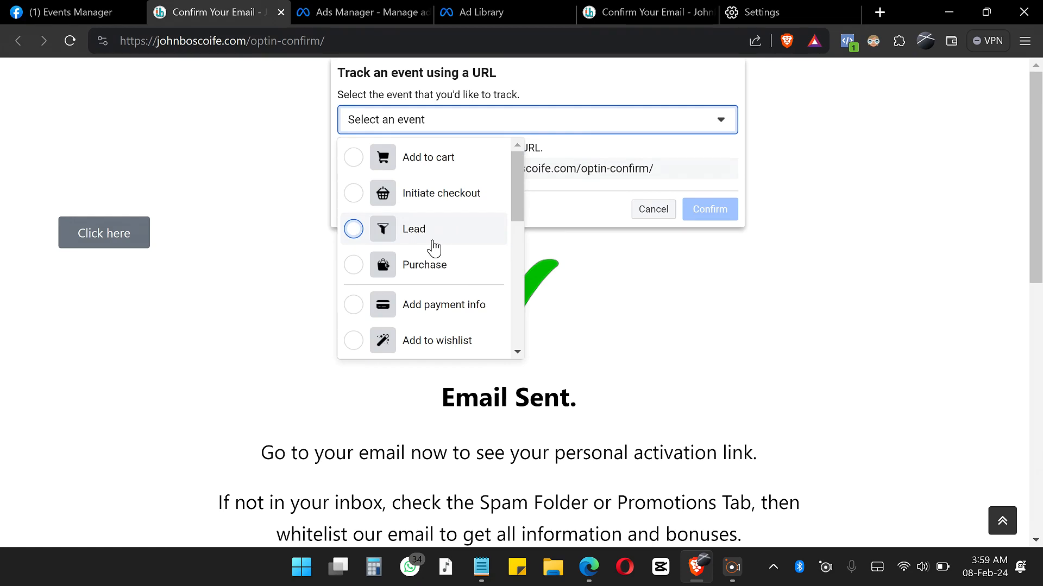
{"action": "left_click", "coordinate": [432, 242]}
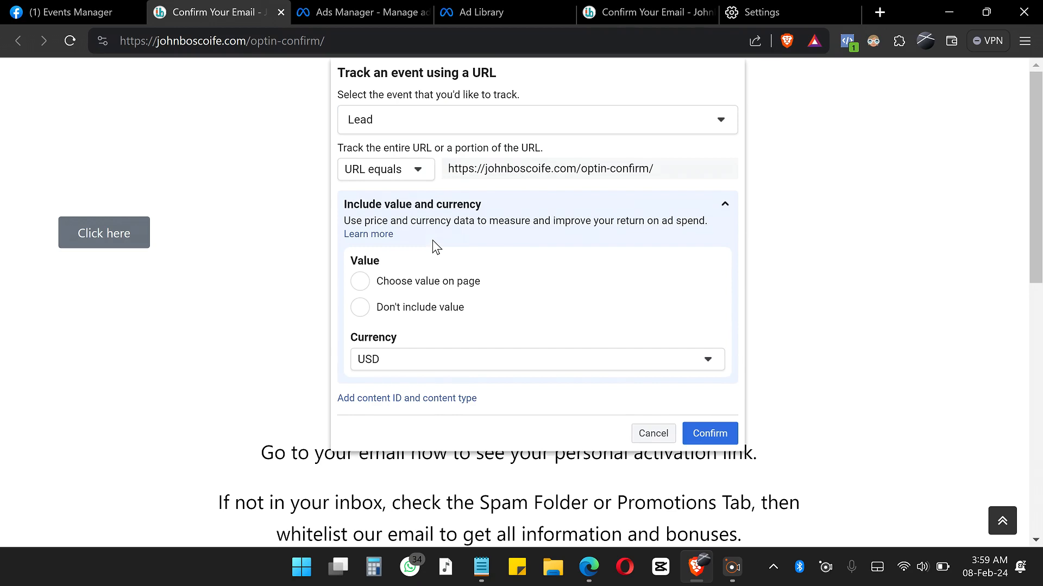
{"action": "left_click", "coordinate": [675, 127]}
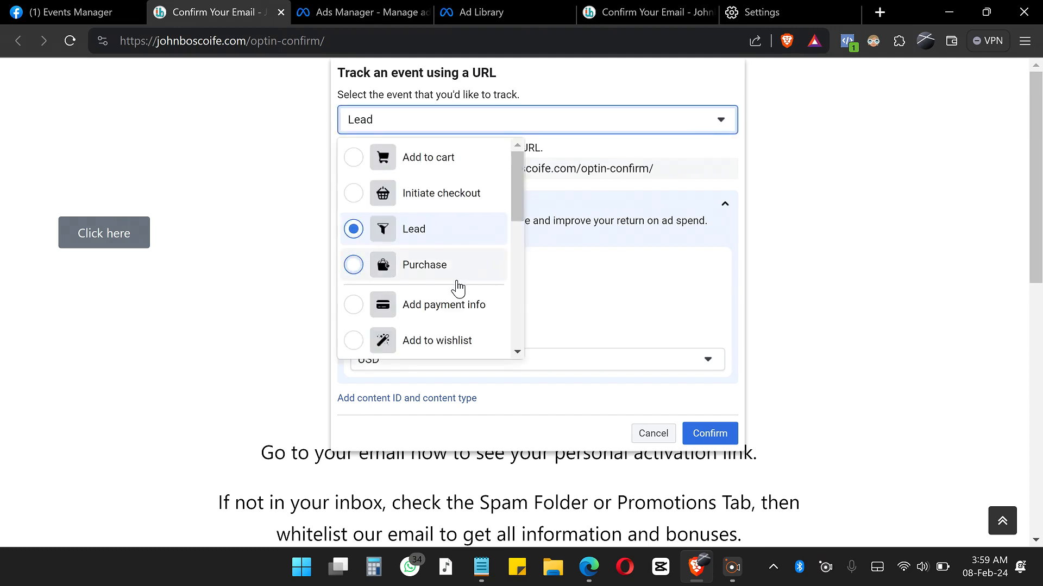
{"action": "left_click", "coordinate": [457, 272]}
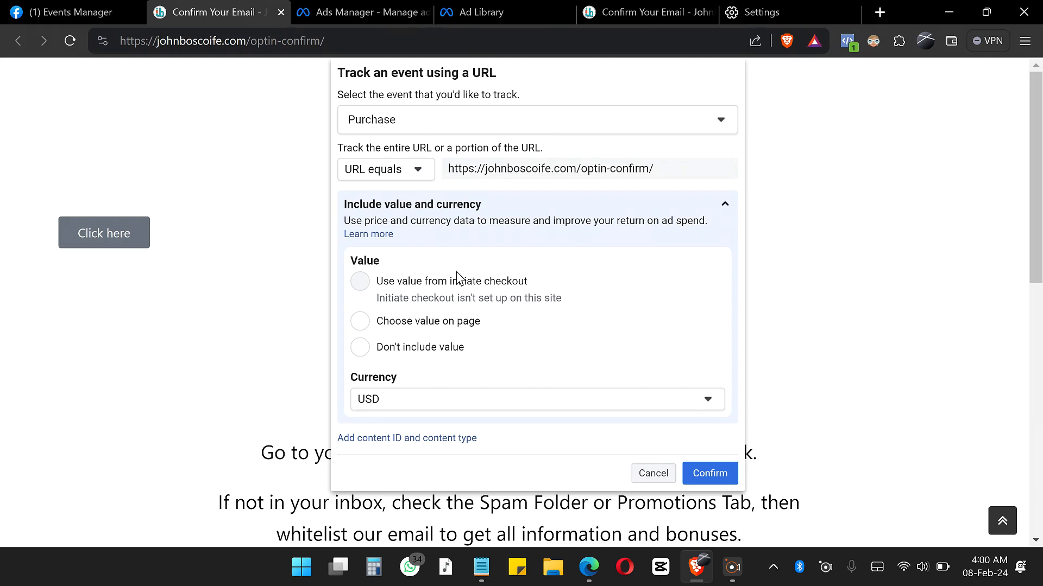
{"action": "left_click", "coordinate": [608, 122]}
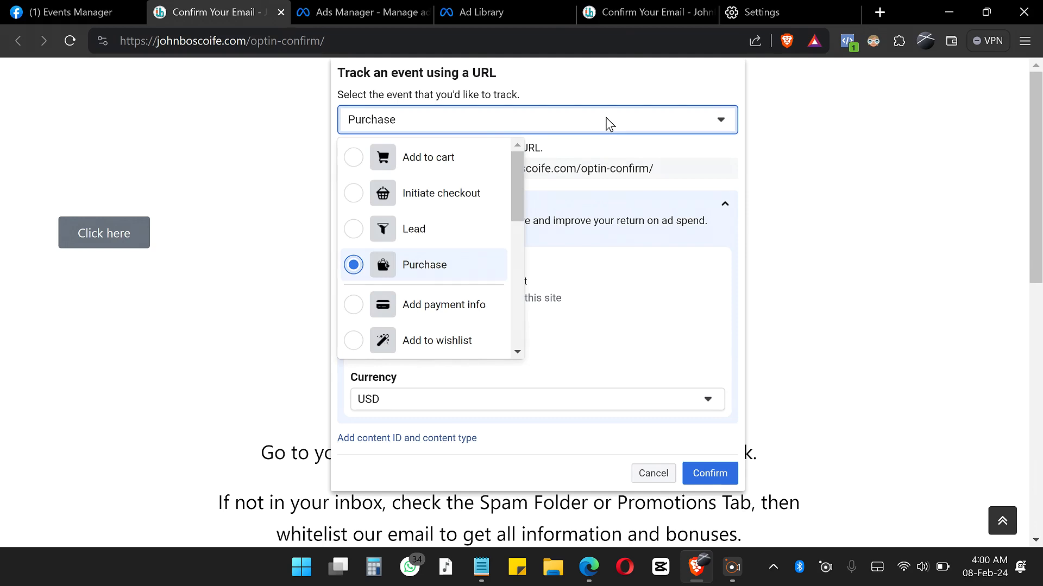
{"action": "left_click", "coordinate": [354, 230]}
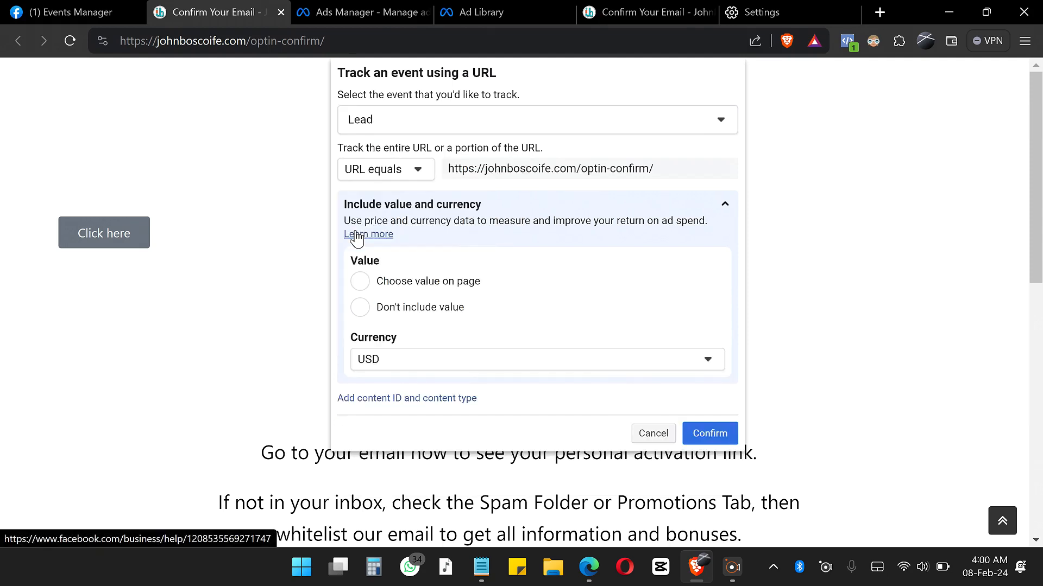
Step: Confirm the Lead event for the optin-confirm URL and finish the event setup
{"action": "left_click", "coordinate": [721, 437]}
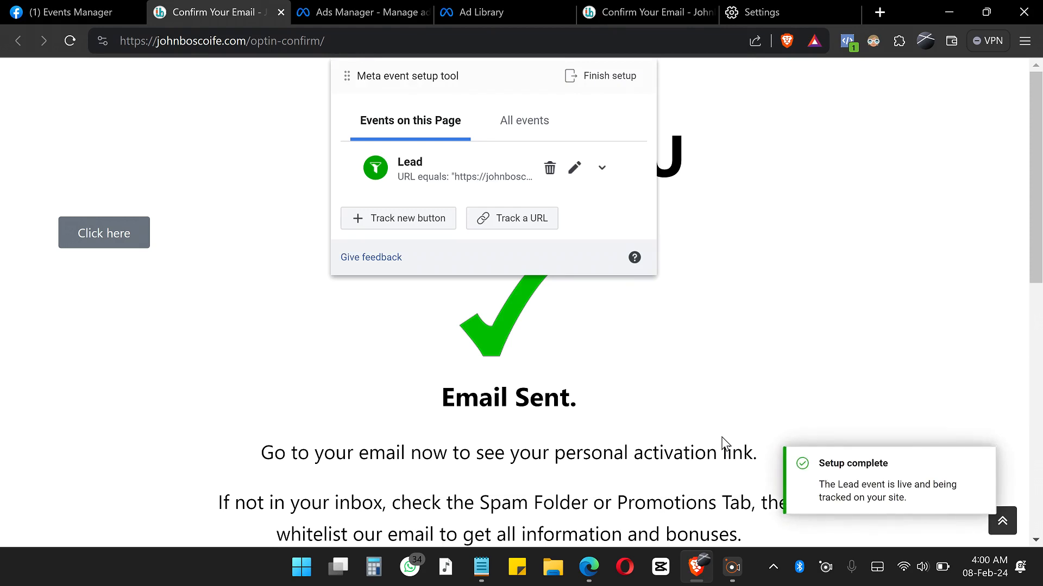
{"action": "left_click", "coordinate": [605, 86]}
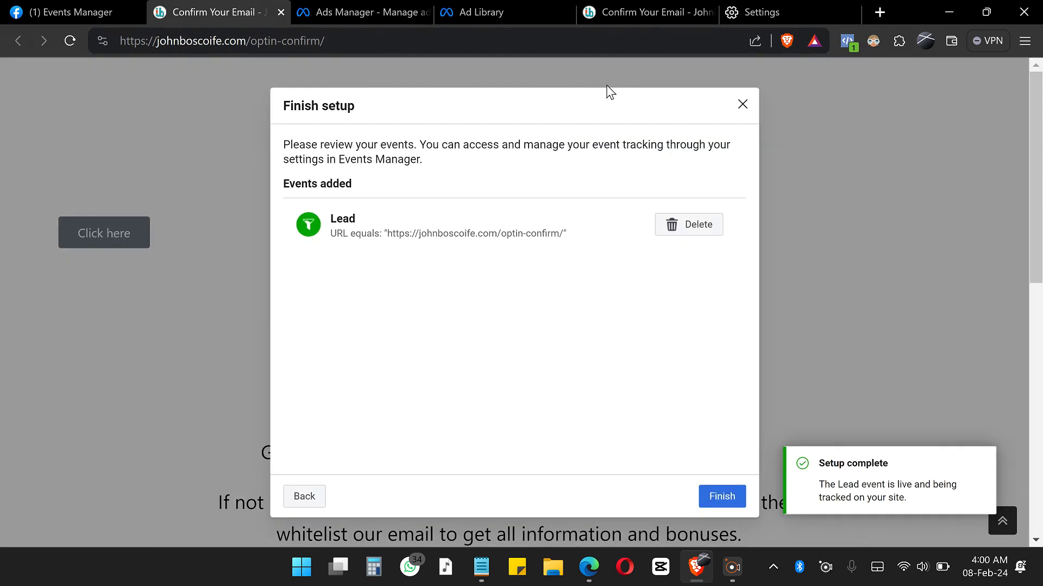
{"action": "left_click", "coordinate": [733, 499]}
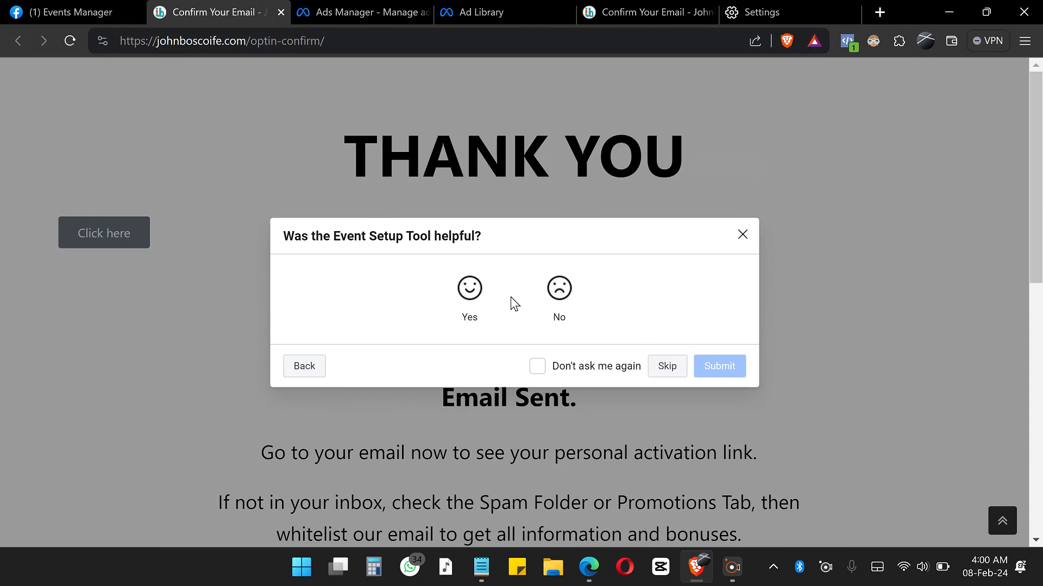
Step: Rate the Event Setup Tool as helpful with Don't ask me again enabled, submit the feedback, and close the survey
{"action": "left_click", "coordinate": [469, 287]}
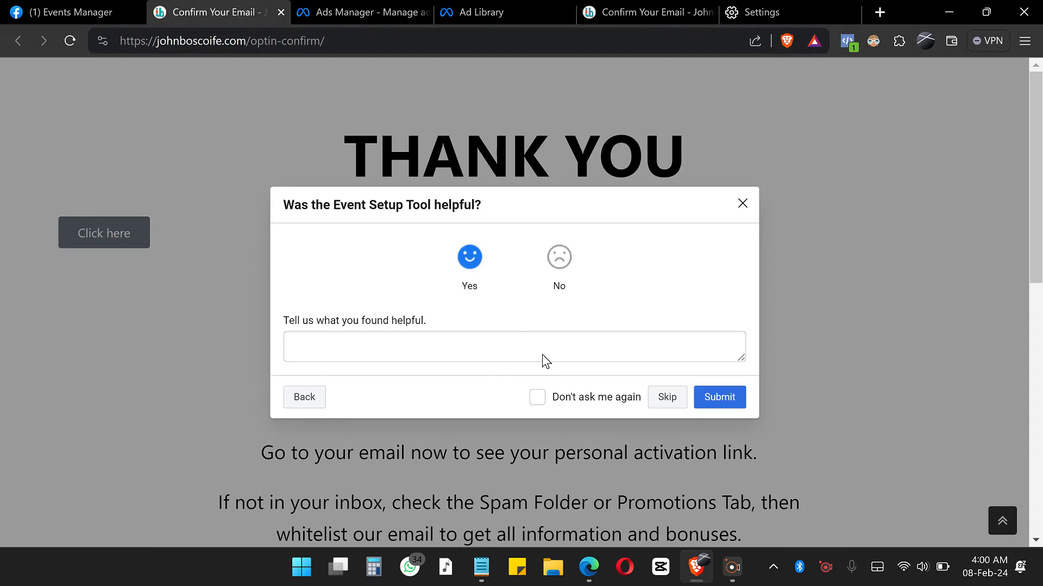
{"action": "left_click", "coordinate": [538, 402]}
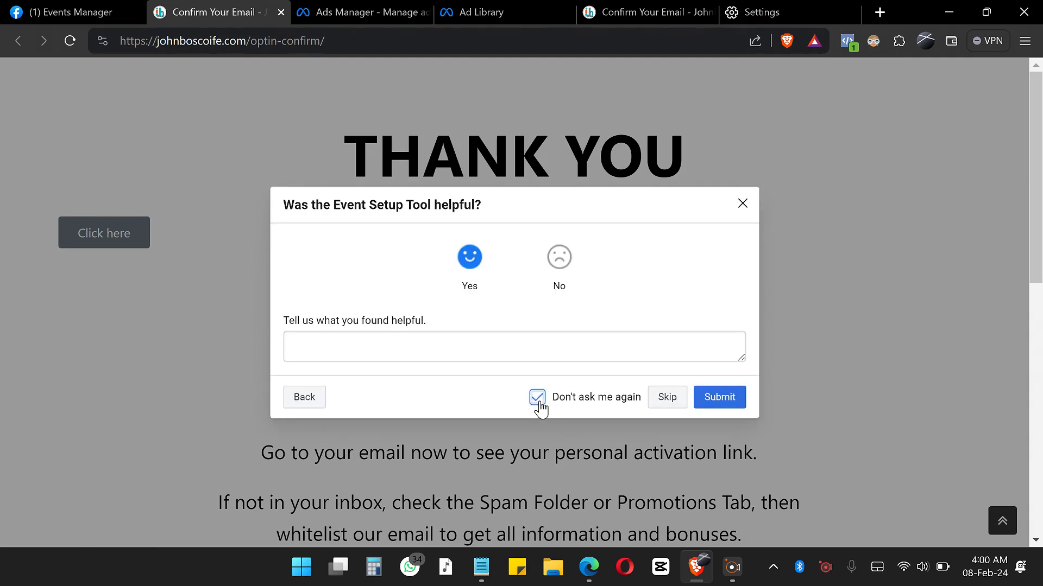
{"action": "left_click", "coordinate": [736, 404]}
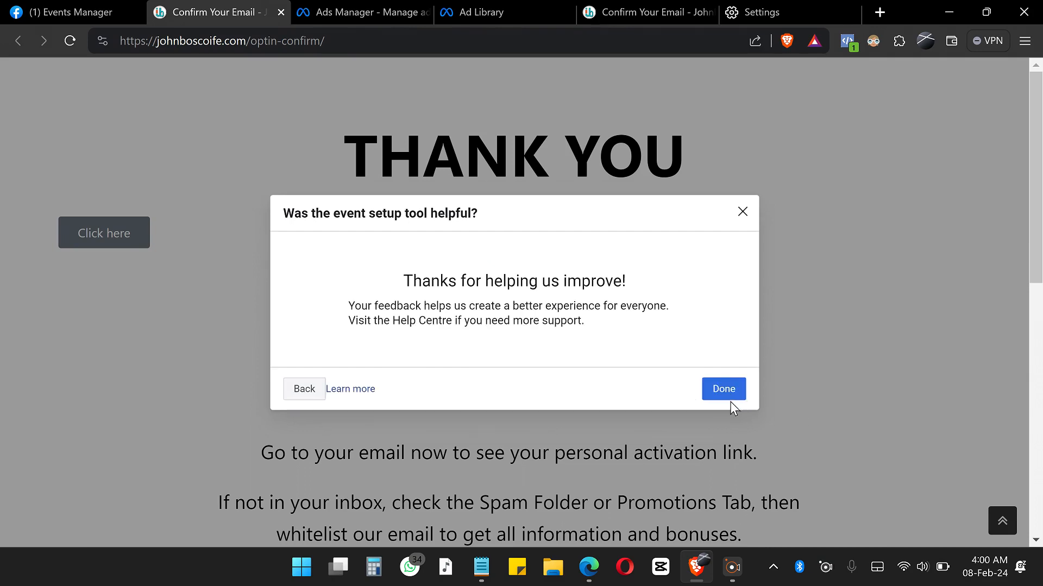
{"action": "left_click", "coordinate": [730, 384]}
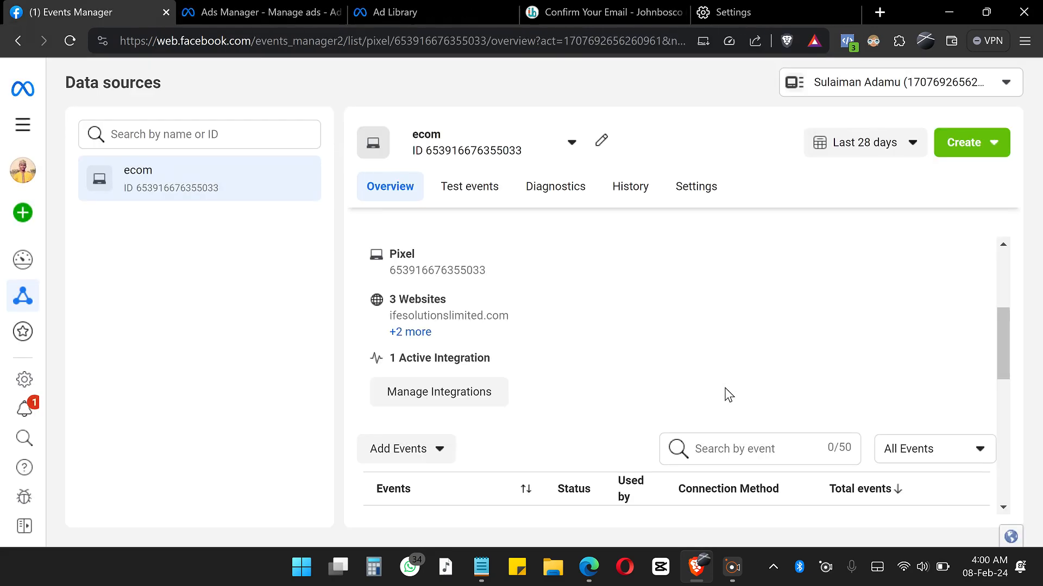
Step: Return to the other open thank-you page, reload it, and inspect the PageView event details in Meta Pixel Helper
{"action": "scroll", "coordinate": [728, 395], "scroll_direction": "down", "scroll_amount": 1}
{"action": "scroll", "coordinate": [728, 395], "scroll_direction": "up", "scroll_amount": 1}
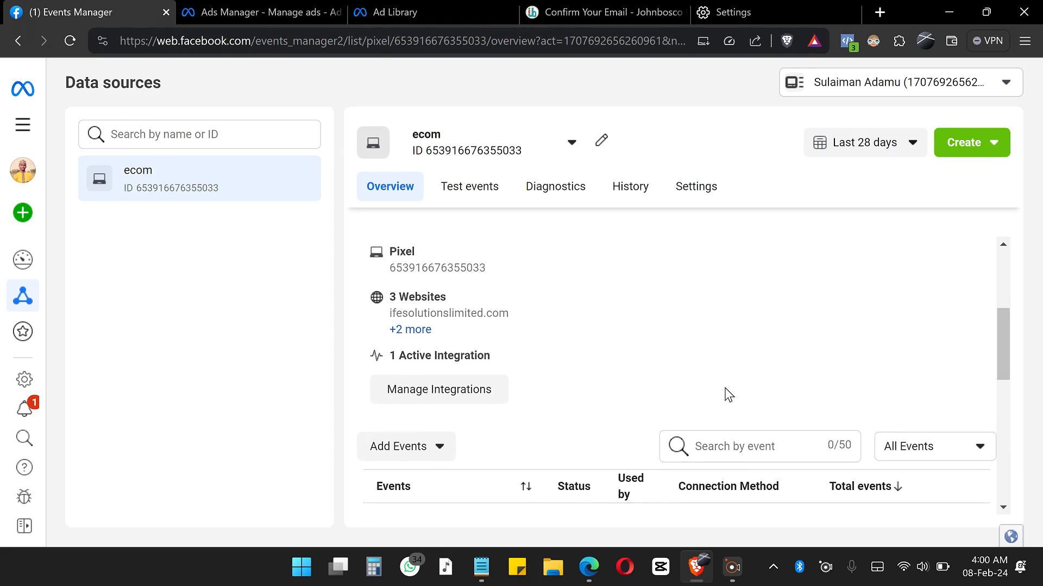
{"action": "left_click", "coordinate": [616, 21]}
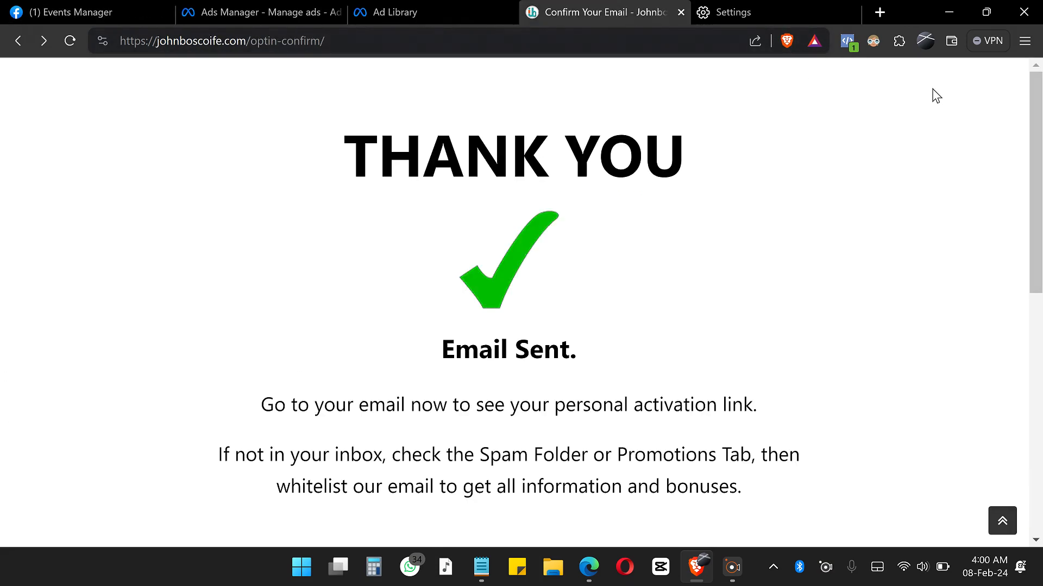
{"action": "left_click", "coordinate": [70, 41]}
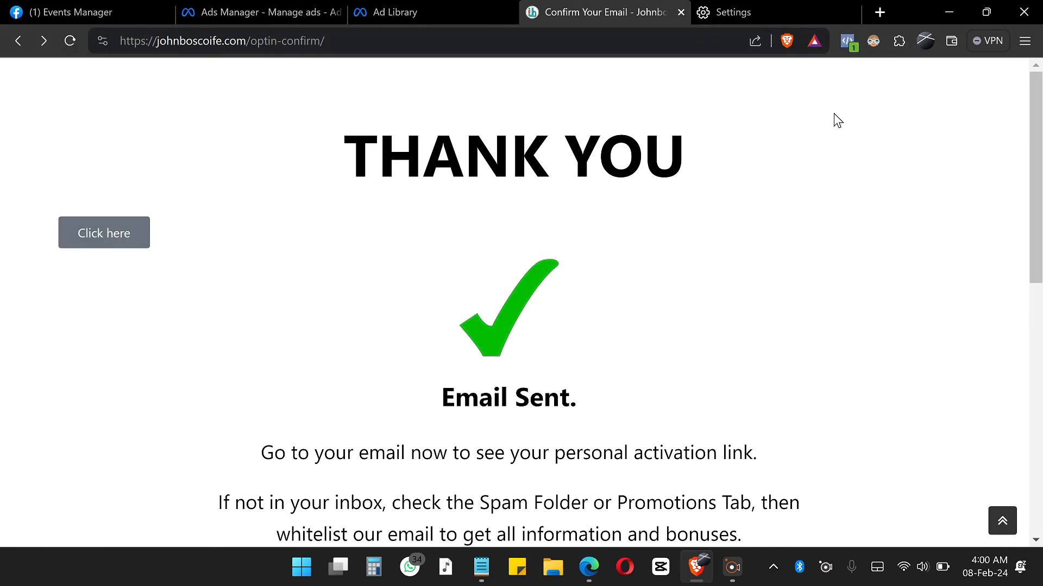
{"action": "left_click", "coordinate": [850, 46]}
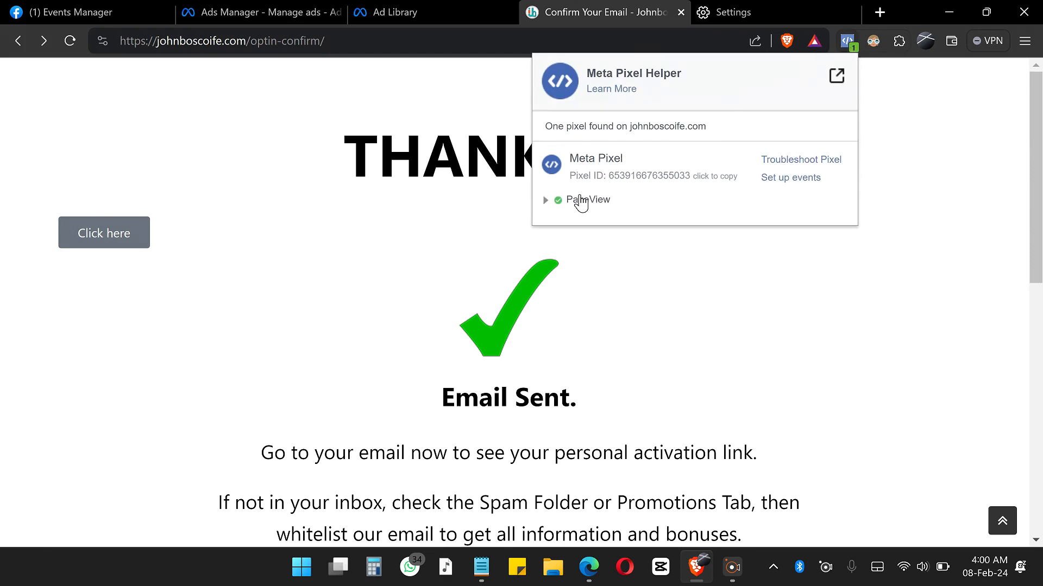
{"action": "left_click", "coordinate": [542, 201]}
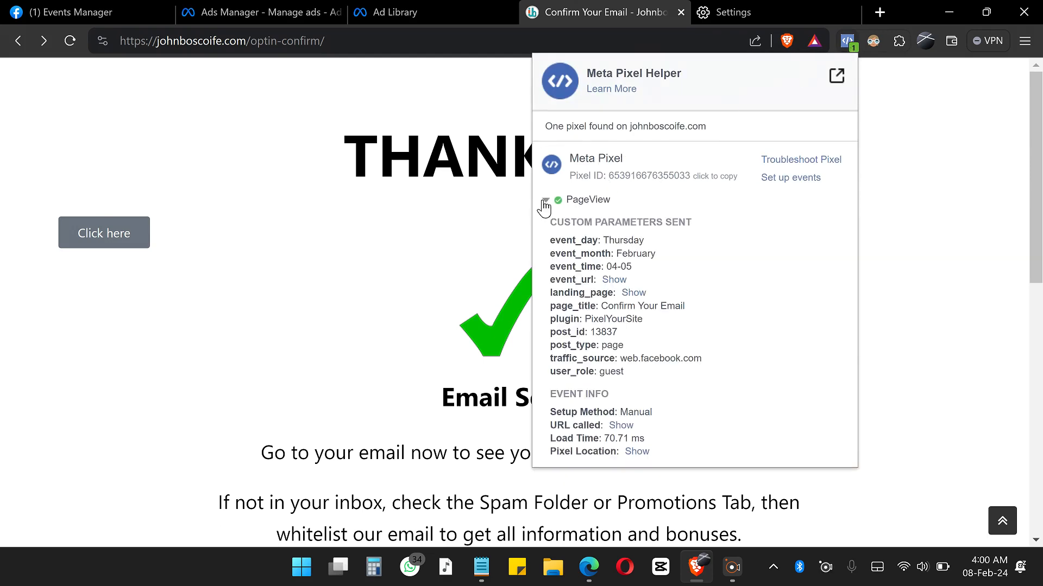
{"action": "left_click", "coordinate": [71, 42]}
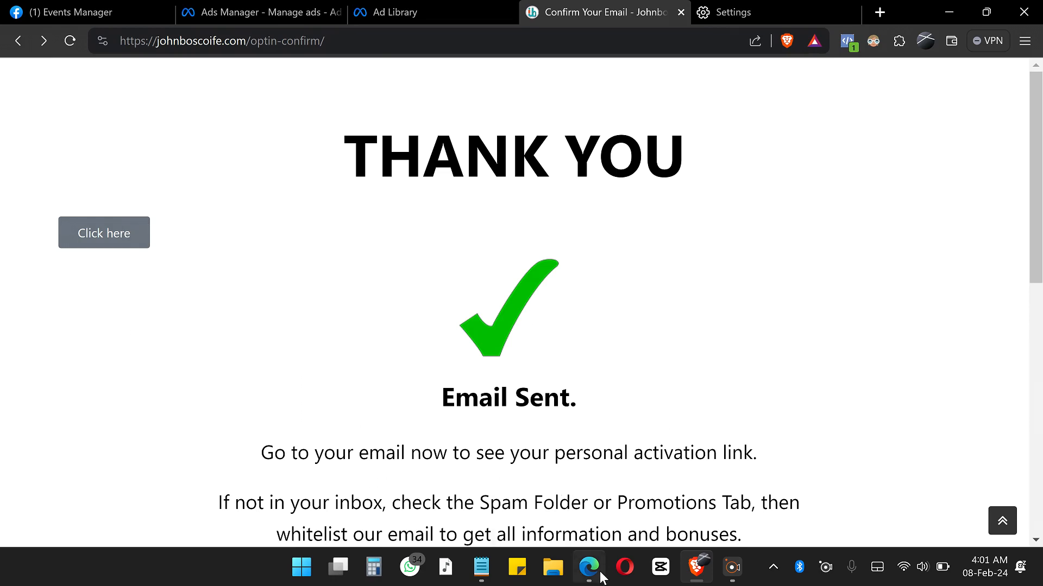
Step: Switch to Edge, delete the Click here button from the thank-you page in Elementor, and update the page
{"action": "mouse_move", "coordinate": [599, 574]}
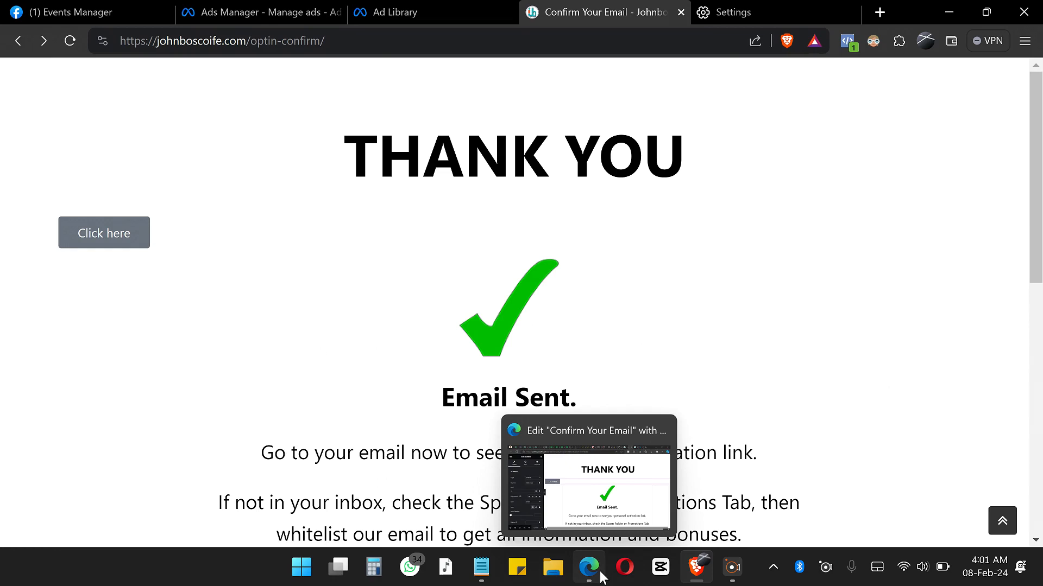
{"action": "left_click", "coordinate": [601, 575]}
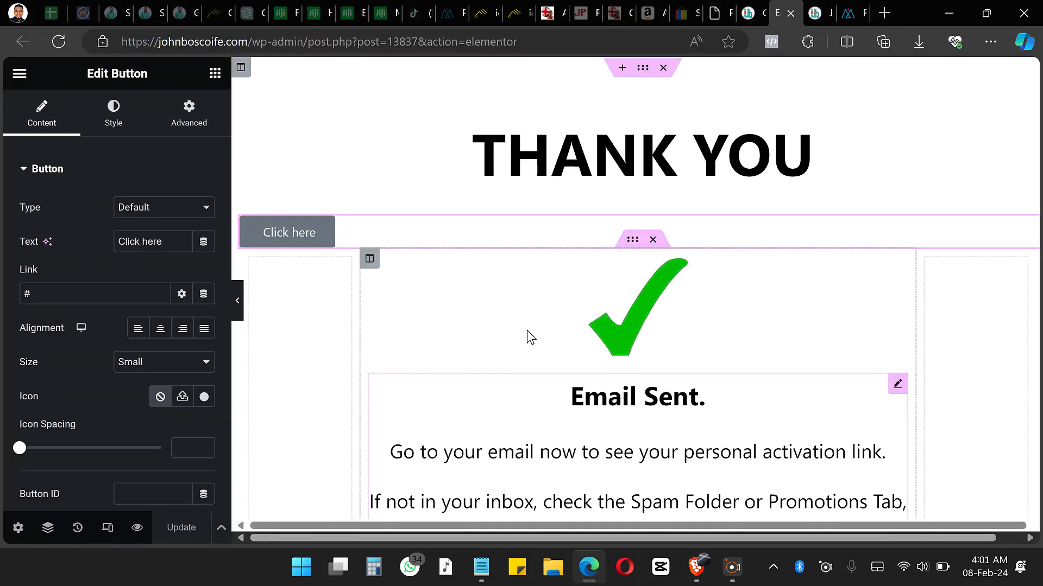
{"action": "right_click", "coordinate": [556, 222]}
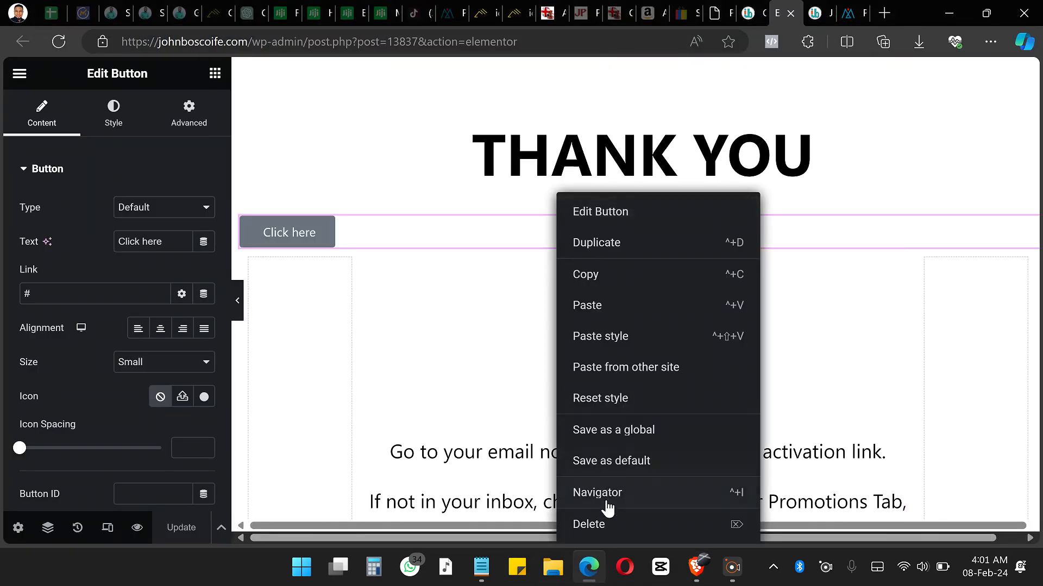
{"action": "left_click", "coordinate": [449, 230]}
{"action": "key", "text": "Delete"}
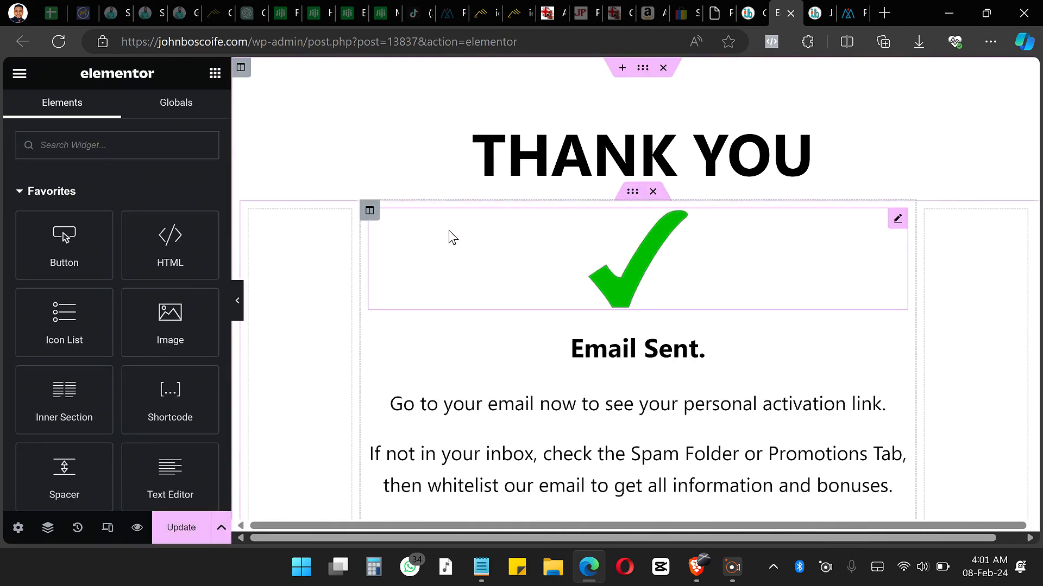
{"action": "left_click", "coordinate": [188, 537]}
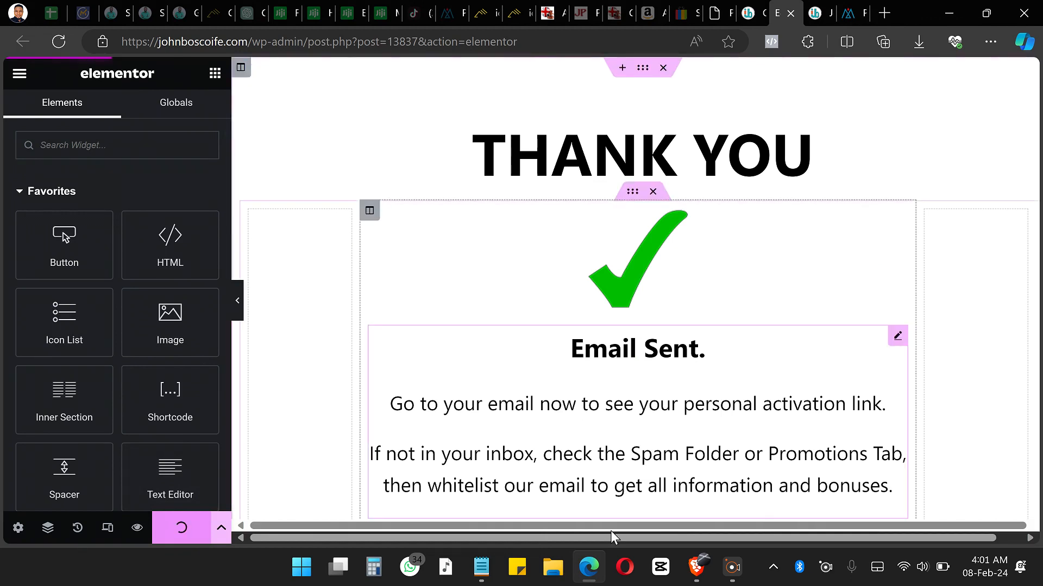
Step: Switch back to Brave and reload the thank-you page with the updated layout
{"action": "left_click", "coordinate": [694, 566]}
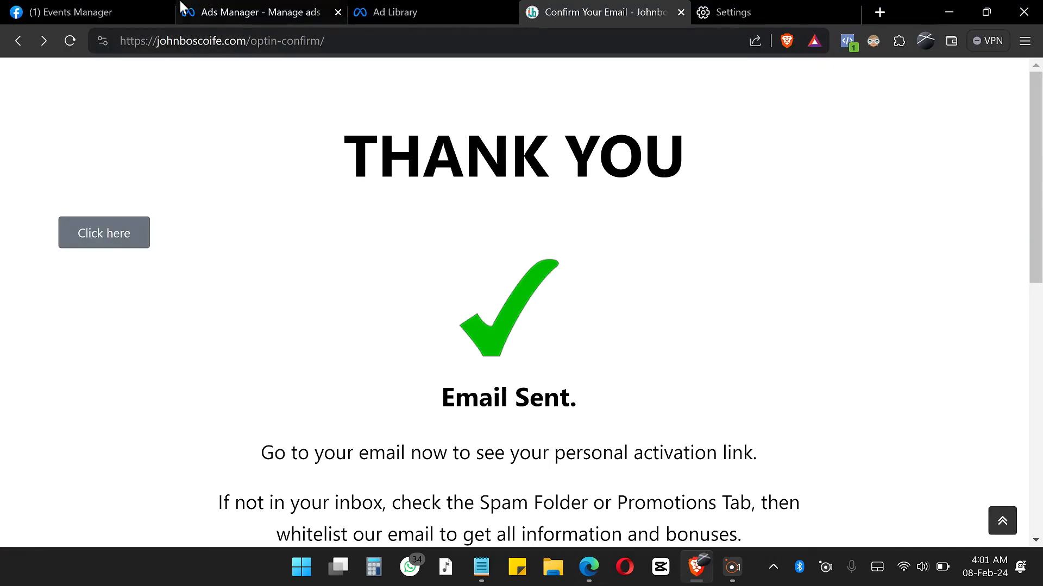
{"action": "left_click", "coordinate": [69, 40]}
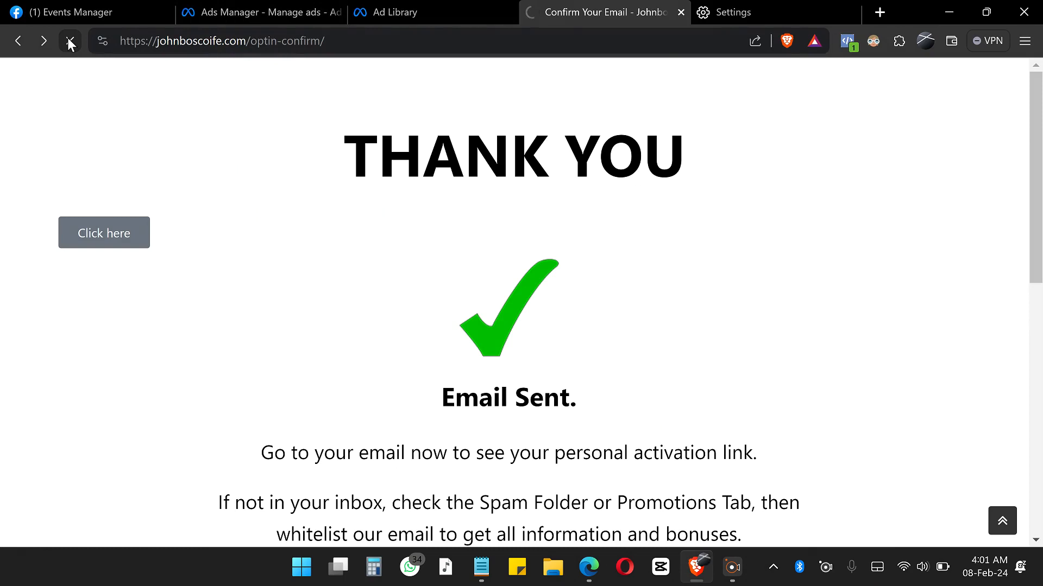